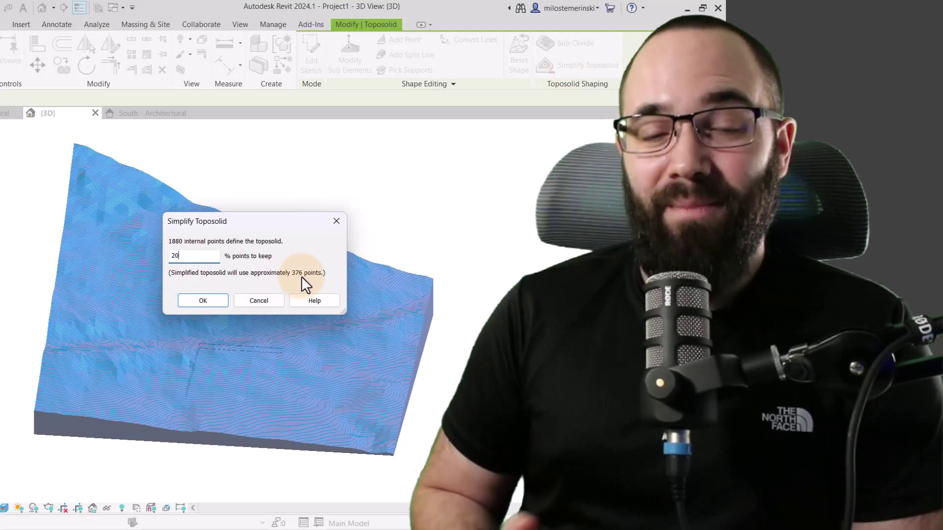
Step: Apply the 20% point reduction to the toposolid and save the exported fill pattern file
{"action": "left_click", "coordinate": [209, 301]}
{"action": "left_click", "coordinate": [147, 467]}
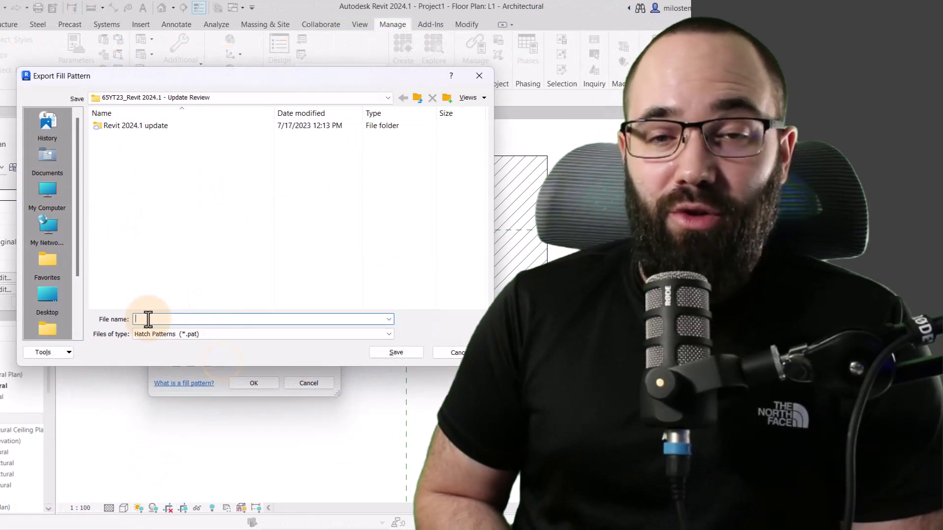
{"action": "type", "text": "Export Fill Pattern"}
{"action": "left_click", "coordinate": [396, 352]}
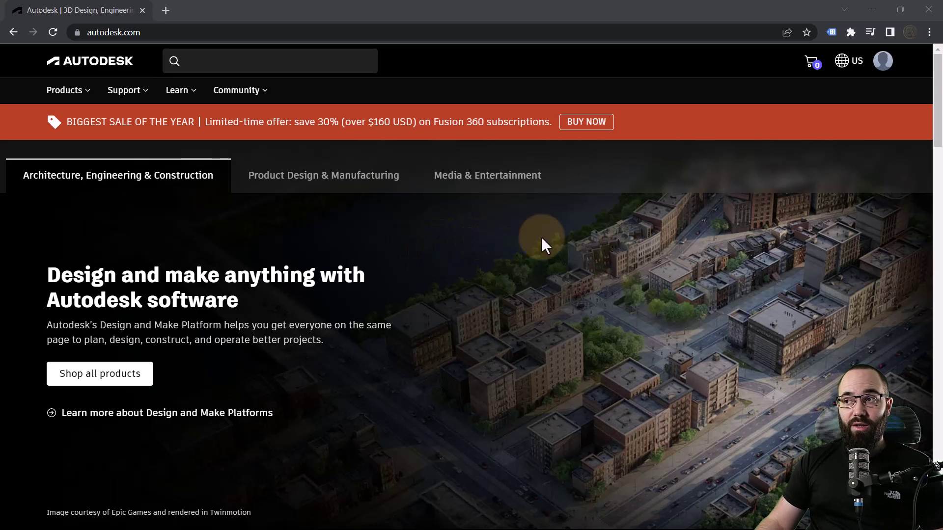
Step: Open the account menu from the profile avatar on autodesk.com
{"action": "left_click", "coordinate": [882, 67]}
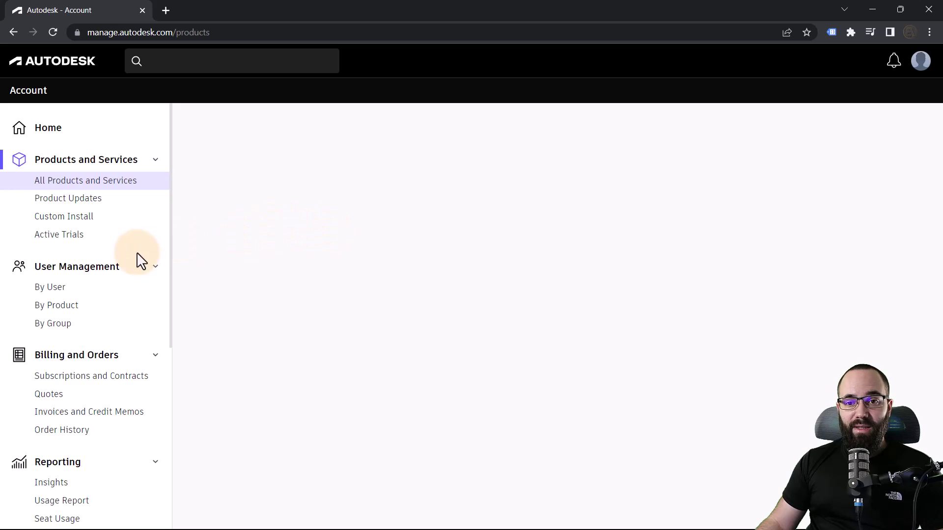
Step: Search 'revit', open Revit's details, and download the Revit 2024.1 Update from Updates
{"action": "left_click", "coordinate": [266, 202]}
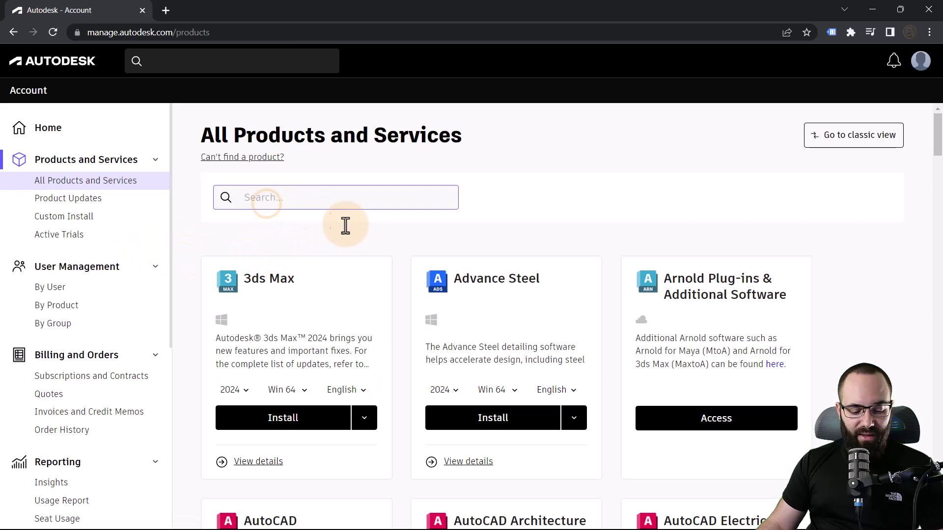
{"action": "type", "text": "revi"}
{"action": "scroll", "coordinate": [726, 402], "scroll_direction": "down", "scroll_amount": 1}
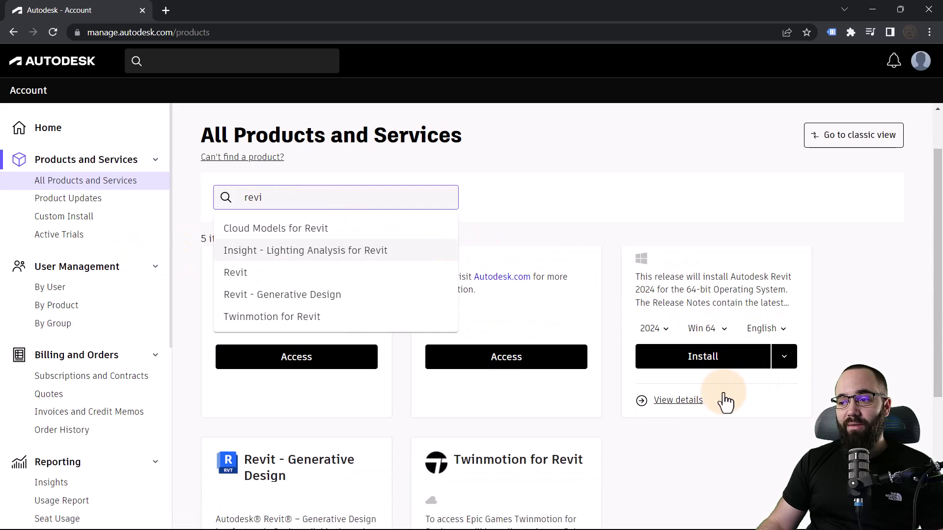
{"action": "left_click", "coordinate": [679, 404]}
{"action": "scroll", "coordinate": [398, 287], "scroll_direction": "down", "scroll_amount": 3}
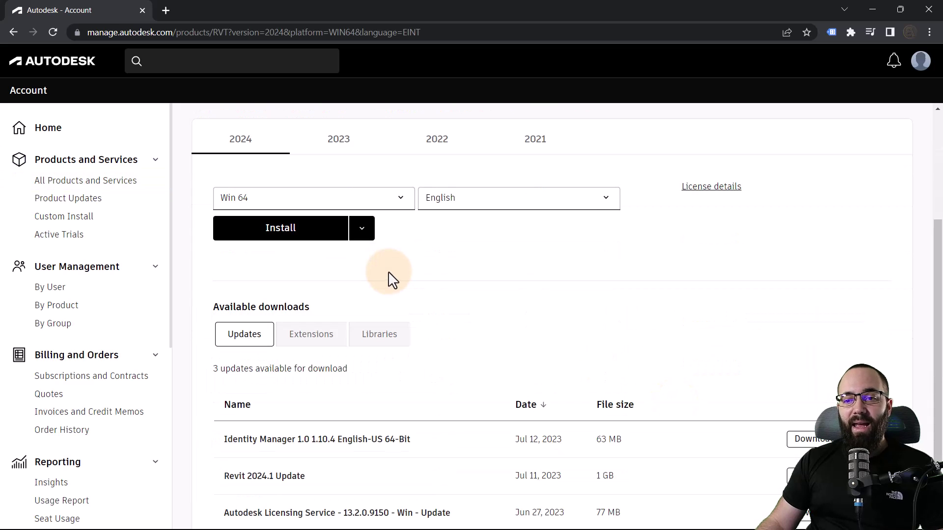
{"action": "scroll", "coordinate": [388, 280], "scroll_direction": "down", "scroll_amount": 2}
{"action": "left_click", "coordinate": [231, 290]}
{"action": "scroll", "coordinate": [558, 291], "scroll_direction": "down", "scroll_amount": 1}
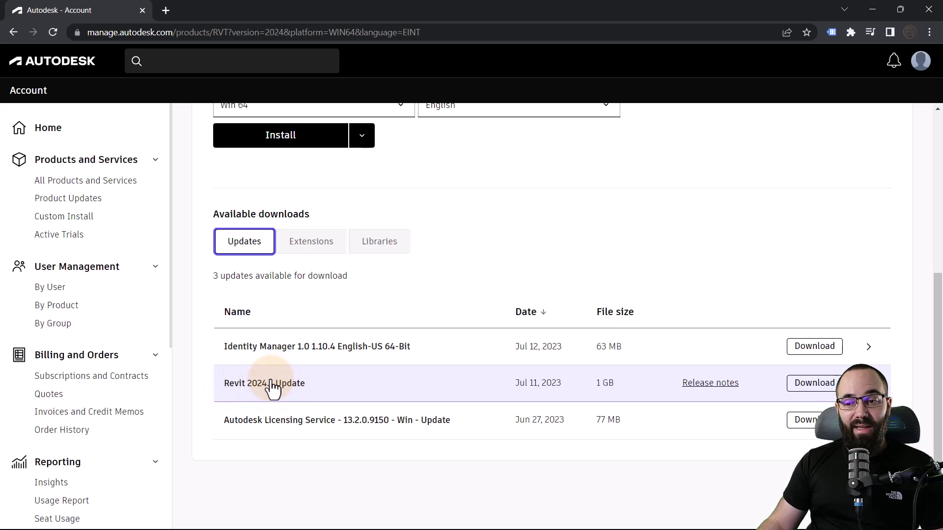
{"action": "left_click", "coordinate": [804, 384]}
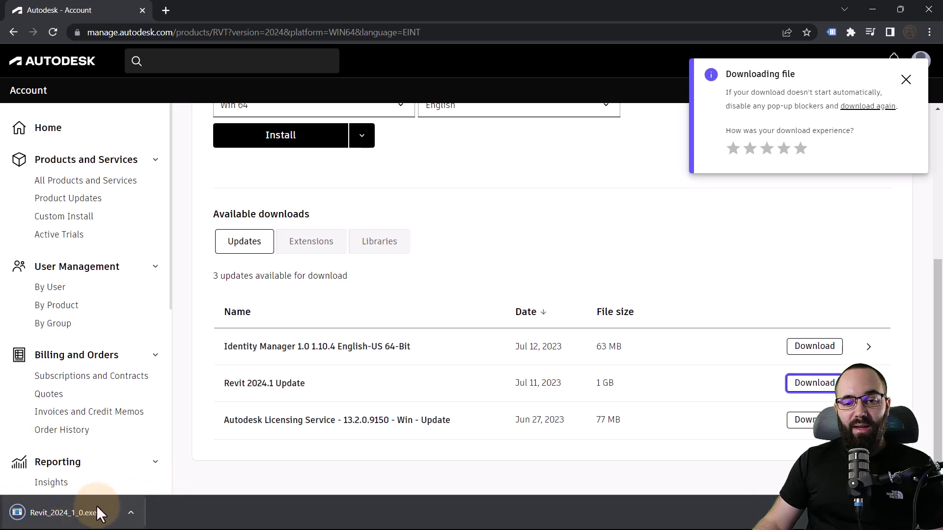
Step: Run Revit_2024_1_0.exe, install the update, and finish once it reports 'Update successful'
{"action": "left_click", "coordinate": [99, 513]}
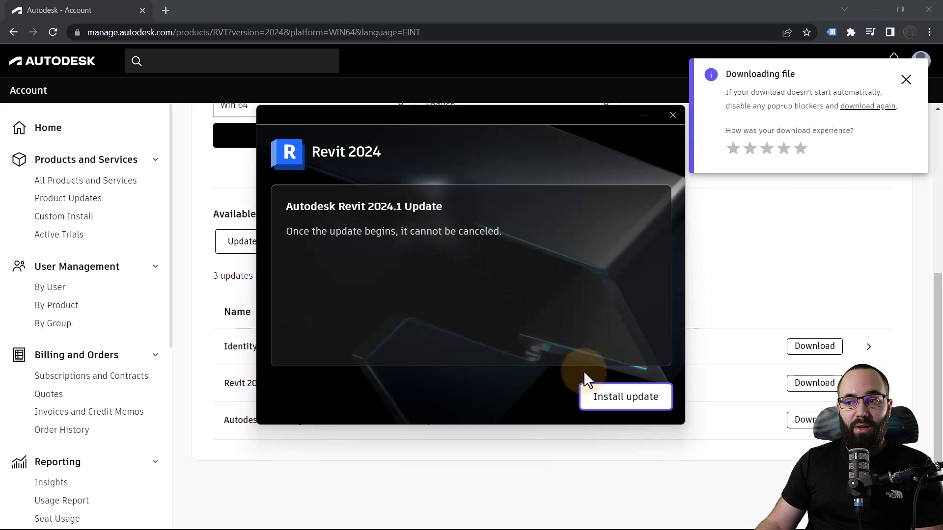
{"action": "left_click", "coordinate": [615, 402]}
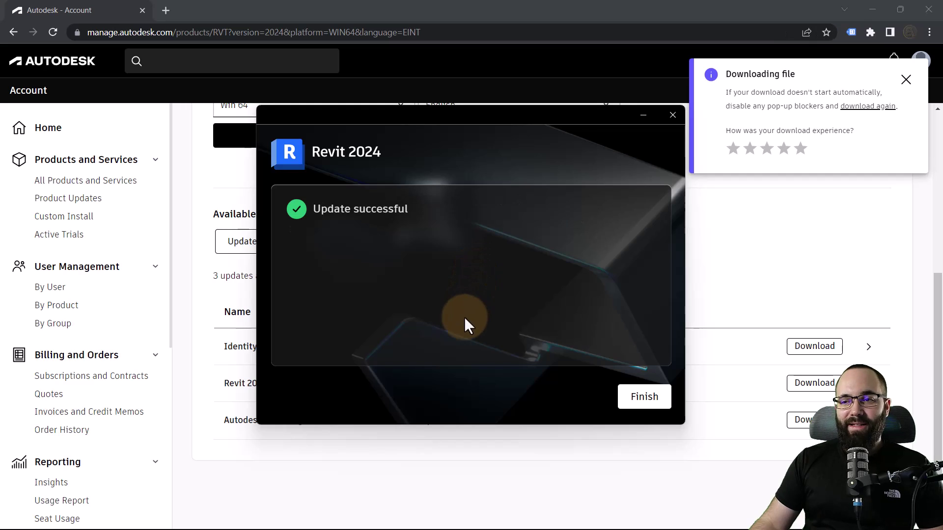
{"action": "left_click", "coordinate": [643, 402]}
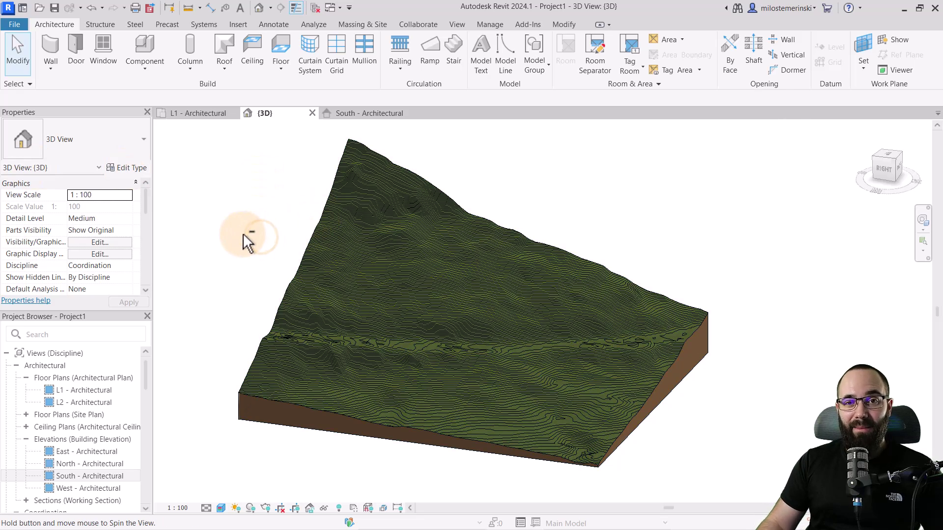
Step: Orbit the grassland terrain slightly to a better viewing angle
{"action": "mouse_move", "coordinate": [246, 242]}
{"action": "middle_mouse_down", "text": "shift"}
{"action": "mouse_move", "coordinate": [269, 249]}
{"action": "mouse_move", "coordinate": [261, 248]}
{"action": "middle_mouse_up", "text": "shift"}
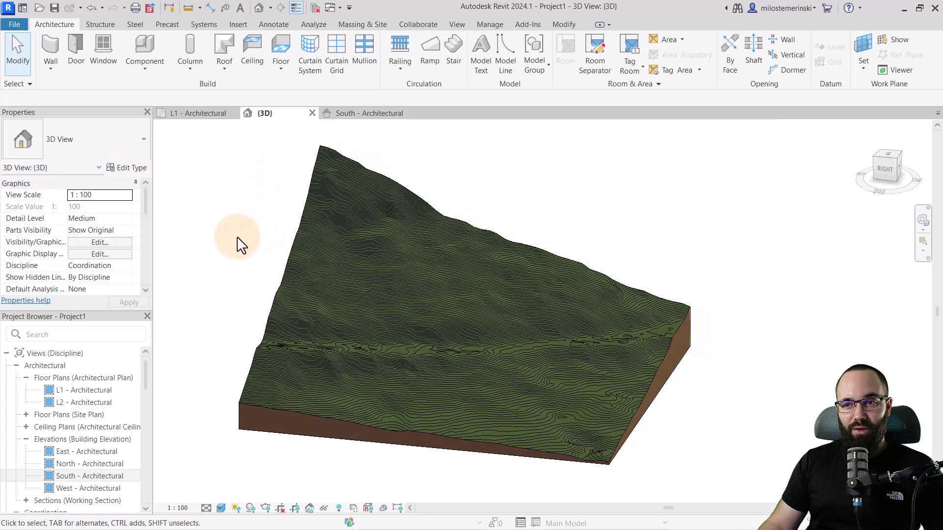
{"action": "left_click", "coordinate": [284, 265]}
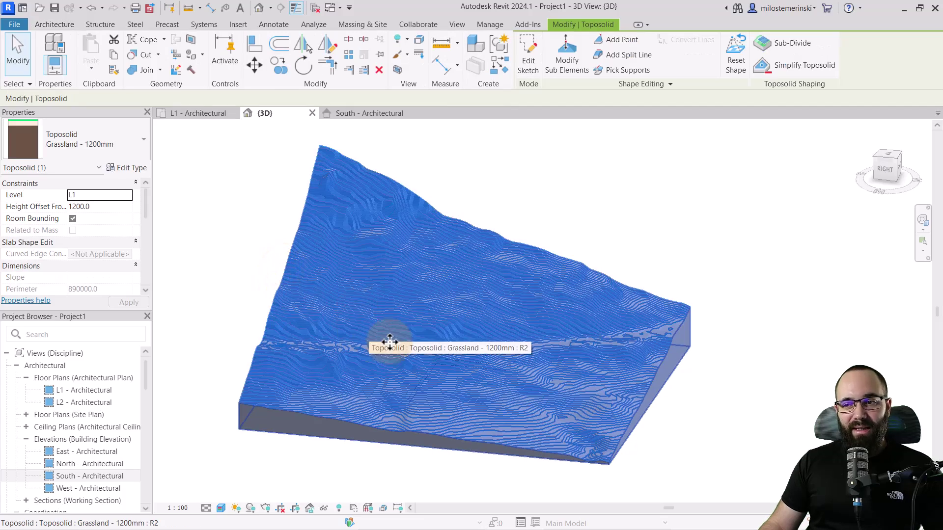
{"action": "middle_click_drag", "start_coordinate": [426, 309], "coordinate": [420, 302], "text": "shift"}
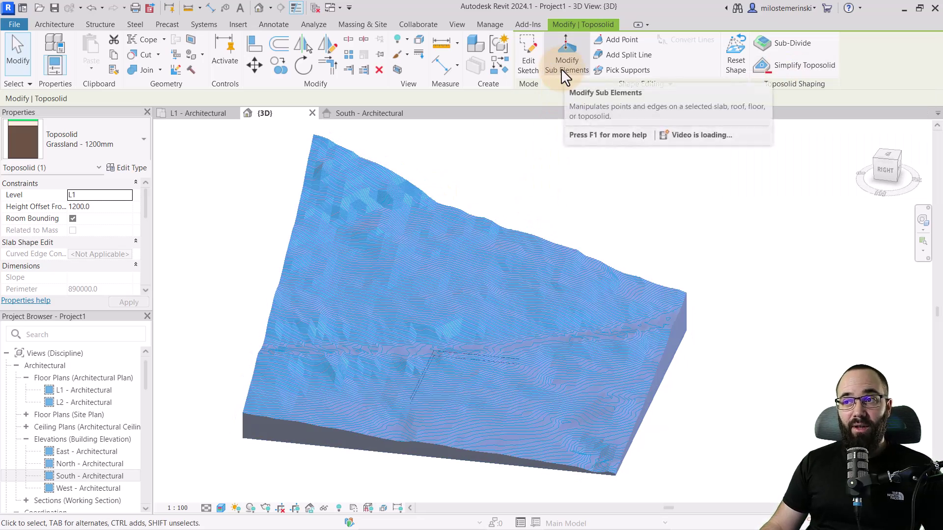
{"action": "left_click", "coordinate": [560, 68]}
{"action": "left_click", "coordinate": [888, 164]}
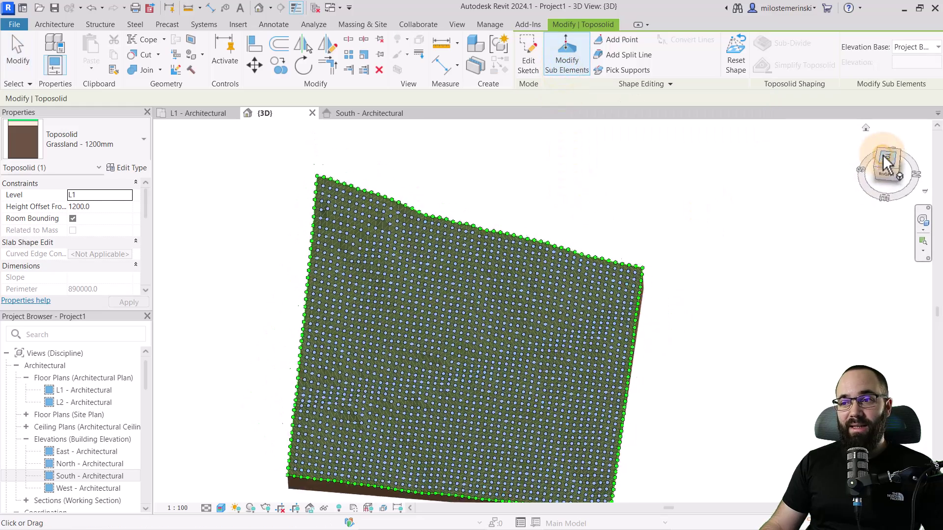
{"action": "scroll", "coordinate": [695, 327], "scroll_direction": "up", "scroll_amount": 2}
{"action": "middle_click_drag", "start_coordinate": [581, 337], "coordinate": [548, 348]}
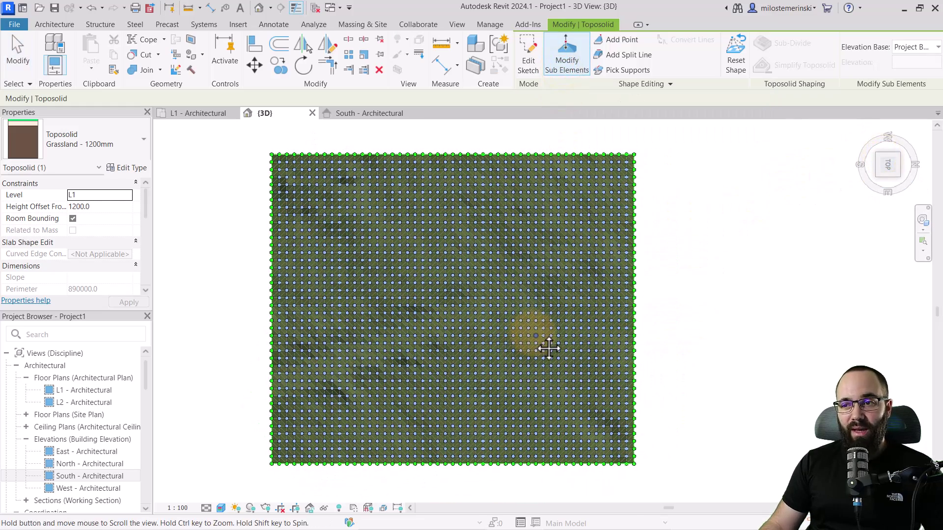
{"action": "mouse_move", "coordinate": [558, 389]}
{"action": "middle_mouse_down", "text": "shift"}
{"action": "mouse_move", "coordinate": [528, 251]}
{"action": "mouse_move", "coordinate": [507, 303]}
{"action": "middle_mouse_up", "text": "shift"}
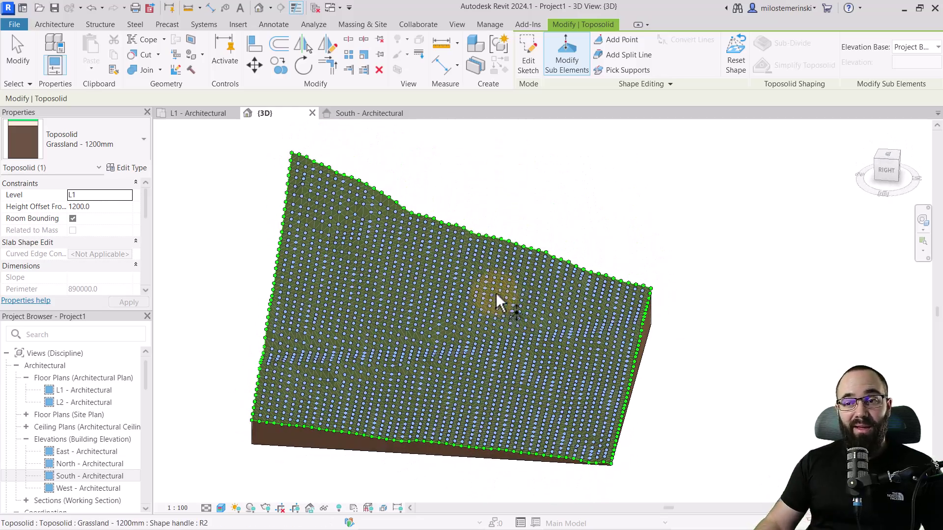
{"action": "scroll", "coordinate": [473, 352], "scroll_direction": "up", "scroll_amount": 3}
{"action": "scroll", "coordinate": [466, 377], "scroll_direction": "up", "scroll_amount": 3}
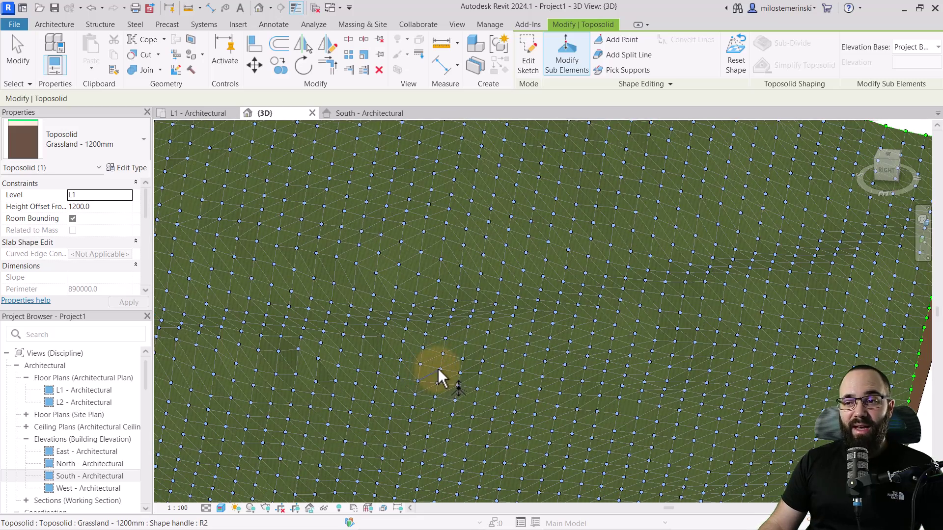
{"action": "scroll", "coordinate": [448, 379], "scroll_direction": "down", "scroll_amount": 3}
{"action": "scroll", "coordinate": [462, 353], "scroll_direction": "down", "scroll_amount": 2}
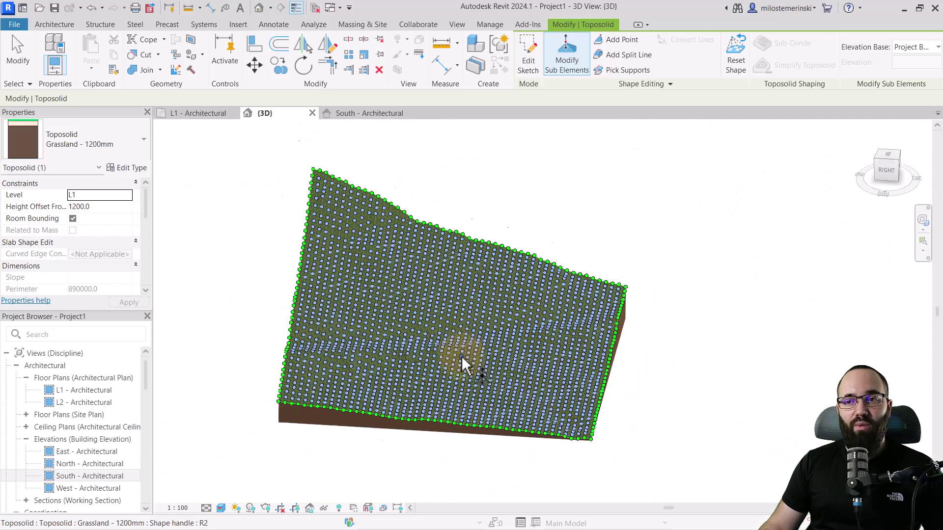
{"action": "scroll", "coordinate": [462, 356], "scroll_direction": "up", "scroll_amount": 1}
{"action": "key", "text": "Escape"}
{"action": "key", "text": "Escape"}
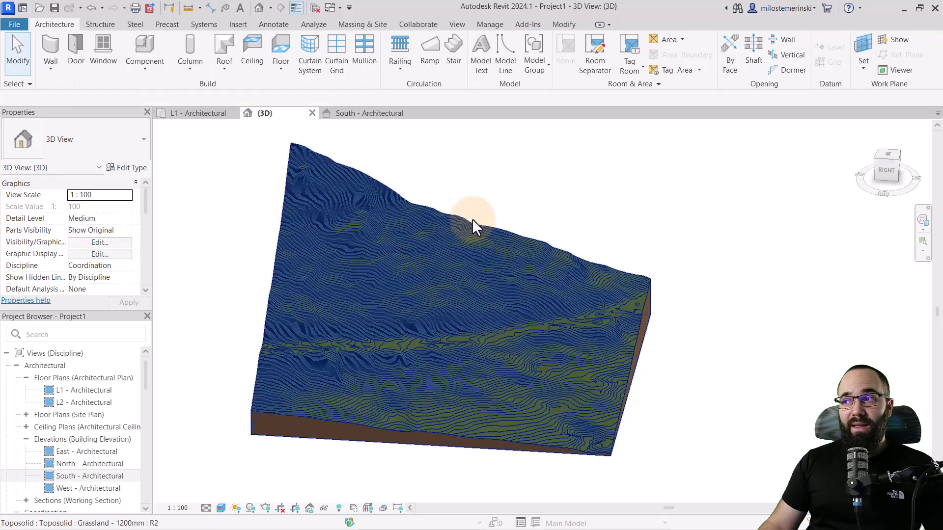
{"action": "left_click", "coordinate": [473, 219]}
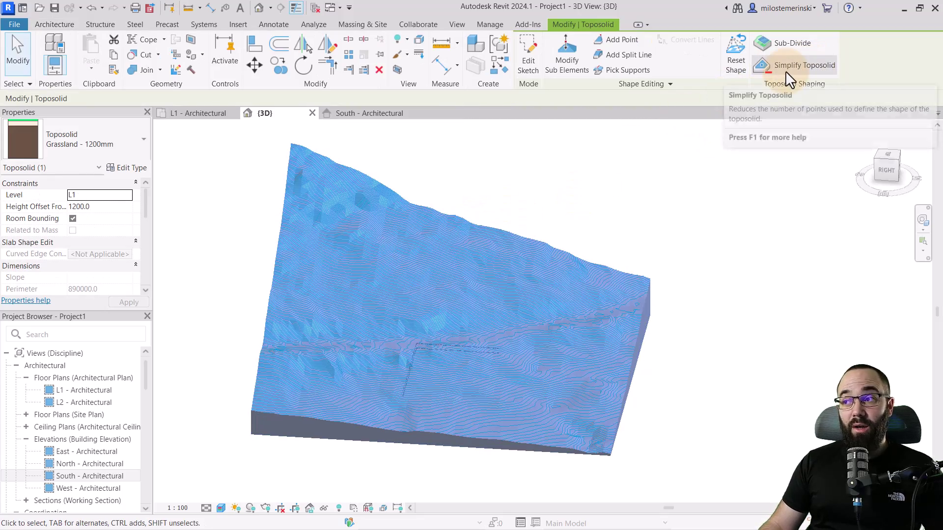
Step: Open Simplify Toposolid and clear the 80 in '% points to keep' to enter 20
{"action": "left_click", "coordinate": [786, 70]}
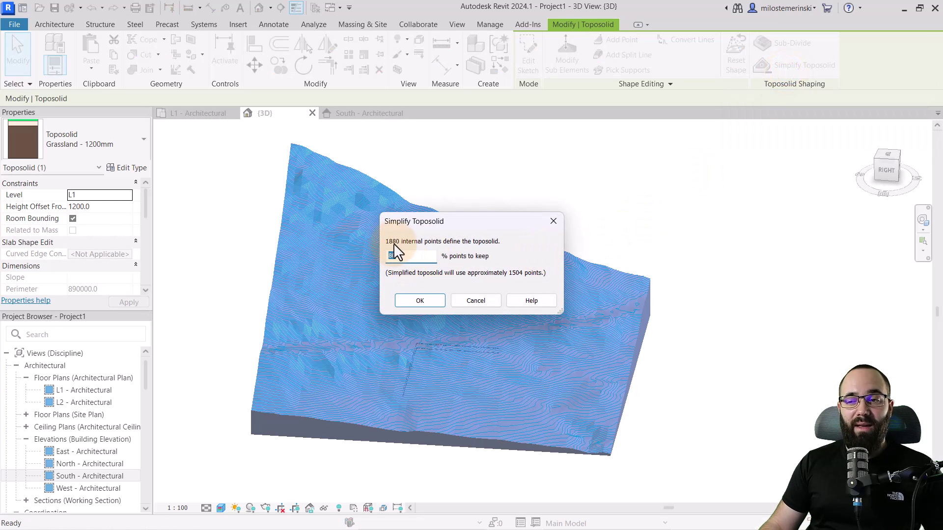
{"action": "double_click", "coordinate": [409, 255]}
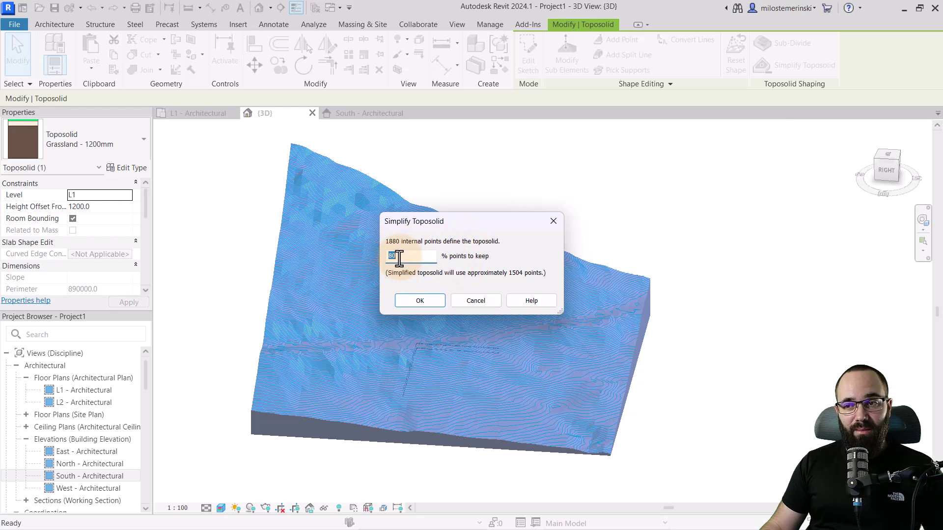
{"action": "type", "text": "30"}
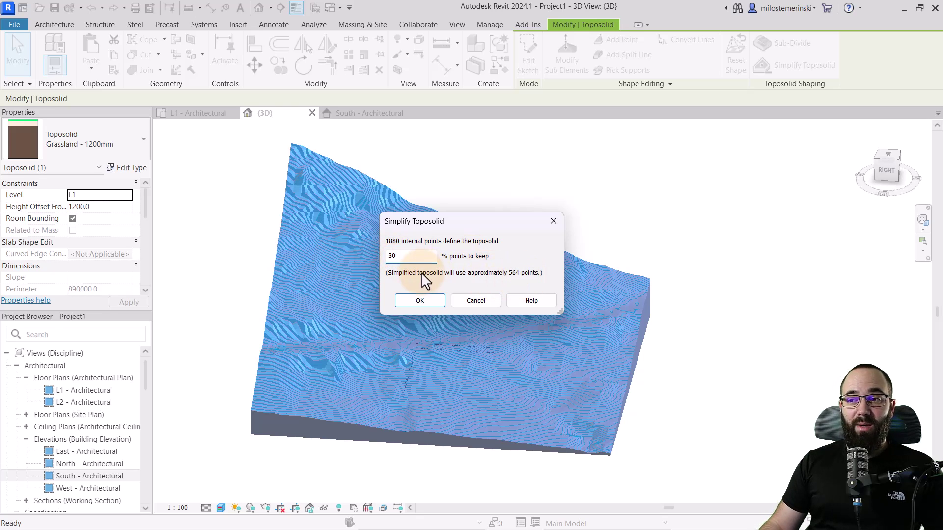
{"action": "key", "text": "BackSpace"}
{"action": "key", "text": "BackSpace"}
{"action": "type", "text": "20"}
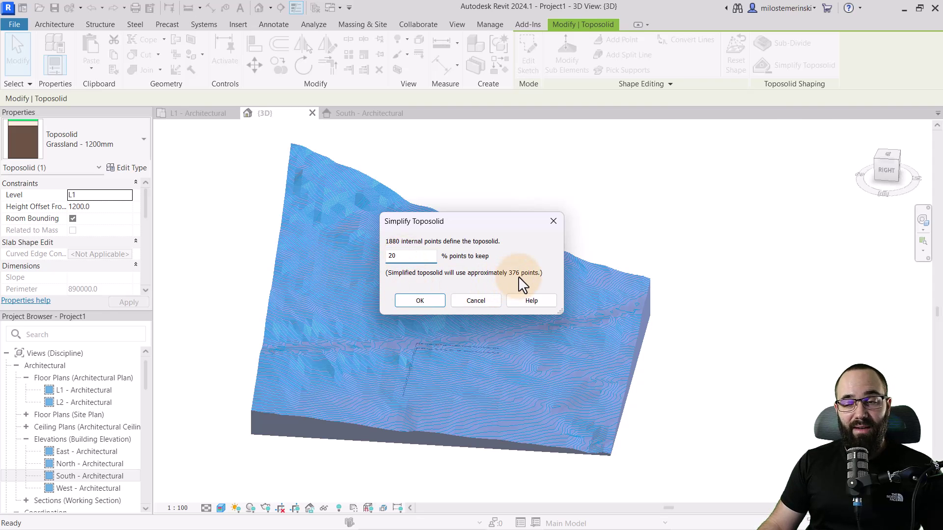
Step: Apply the 20% simplification and reselect the simplified toposolid
{"action": "left_click", "coordinate": [421, 301]}
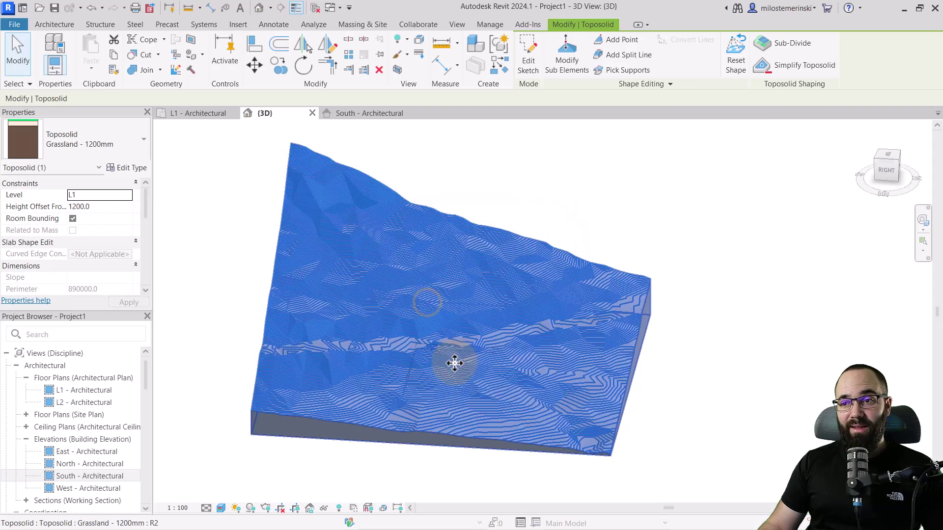
{"action": "left_click", "coordinate": [363, 476]}
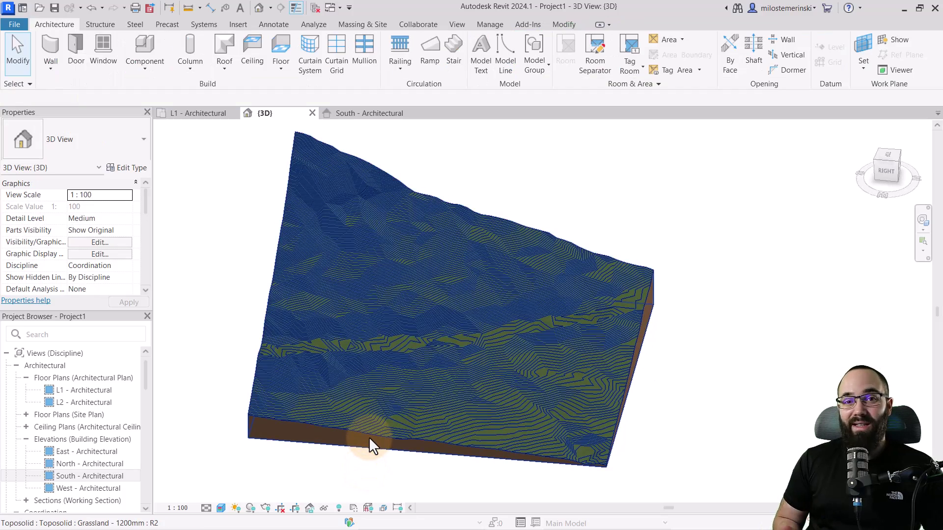
{"action": "left_click", "coordinate": [401, 351]}
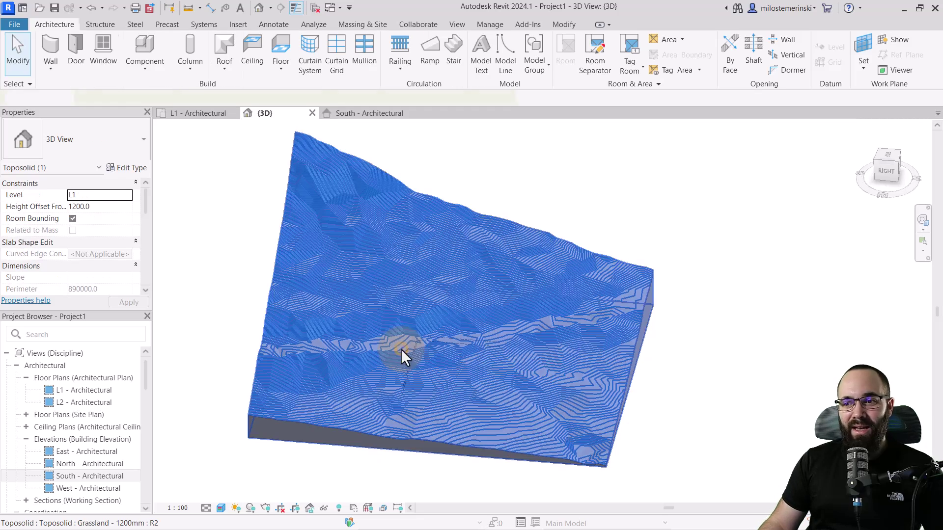
{"action": "middle_click_drag", "start_coordinate": [432, 407], "coordinate": [438, 391], "text": "shift"}
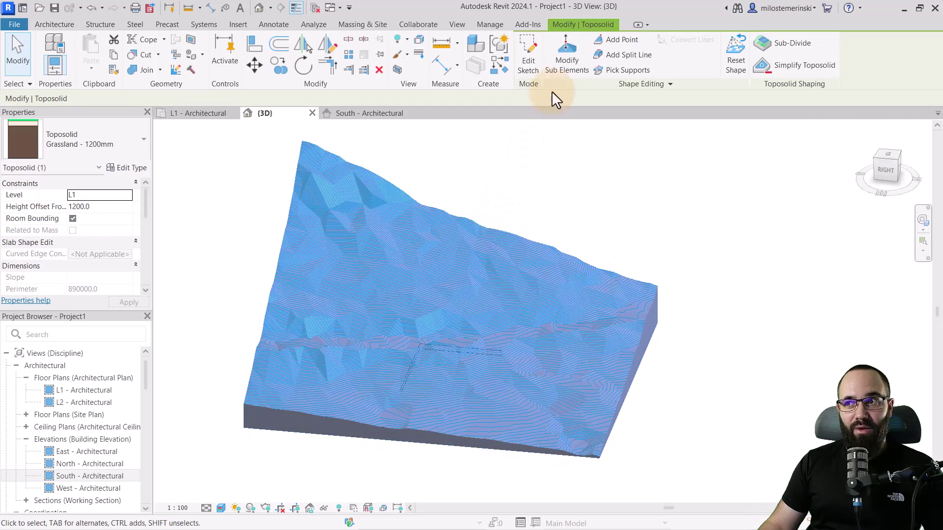
Step: Show the toposolid's editable points and drag one point down to elevation 37690
{"action": "left_click", "coordinate": [564, 64]}
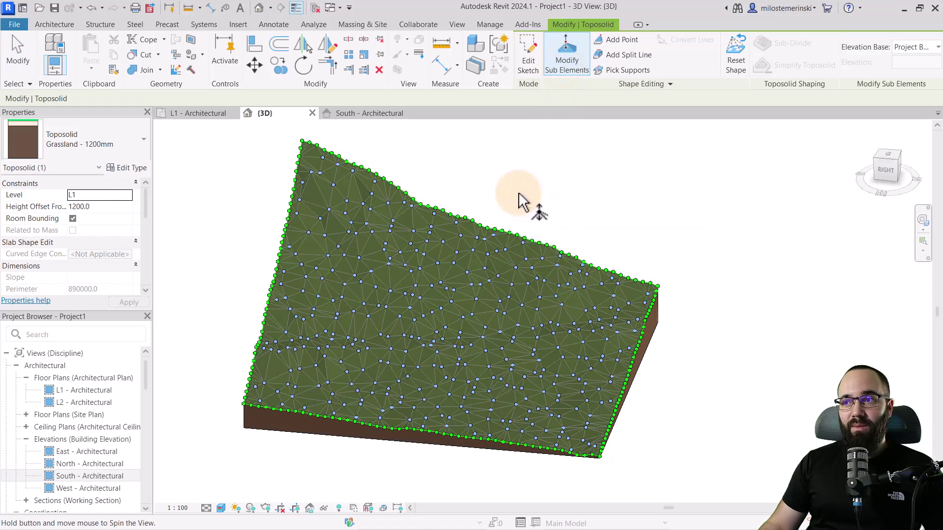
{"action": "mouse_move", "coordinate": [526, 200]}
{"action": "middle_mouse_down", "text": "shift"}
{"action": "mouse_move", "coordinate": [554, 399]}
{"action": "mouse_move", "coordinate": [510, 209]}
{"action": "middle_mouse_up", "text": "shift"}
{"action": "scroll", "coordinate": [484, 335], "scroll_direction": "up", "scroll_amount": 3}
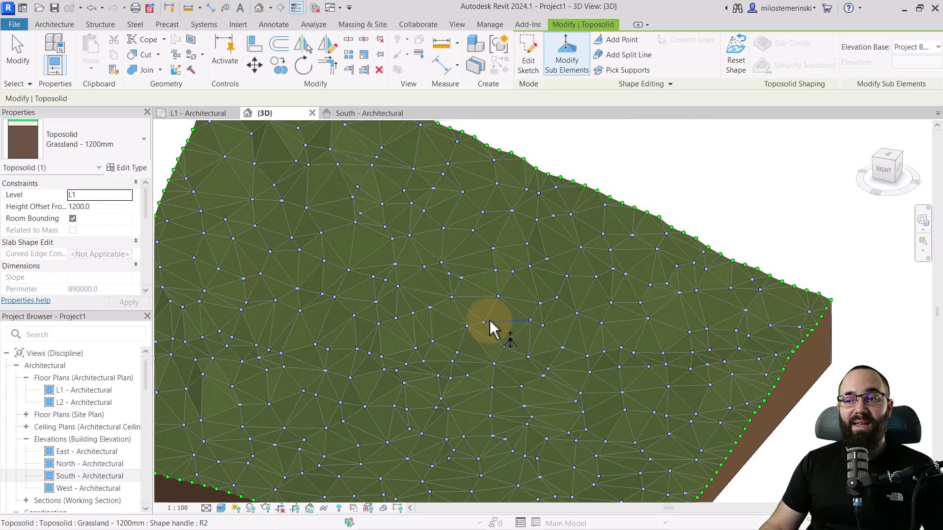
{"action": "left_click", "coordinate": [484, 323]}
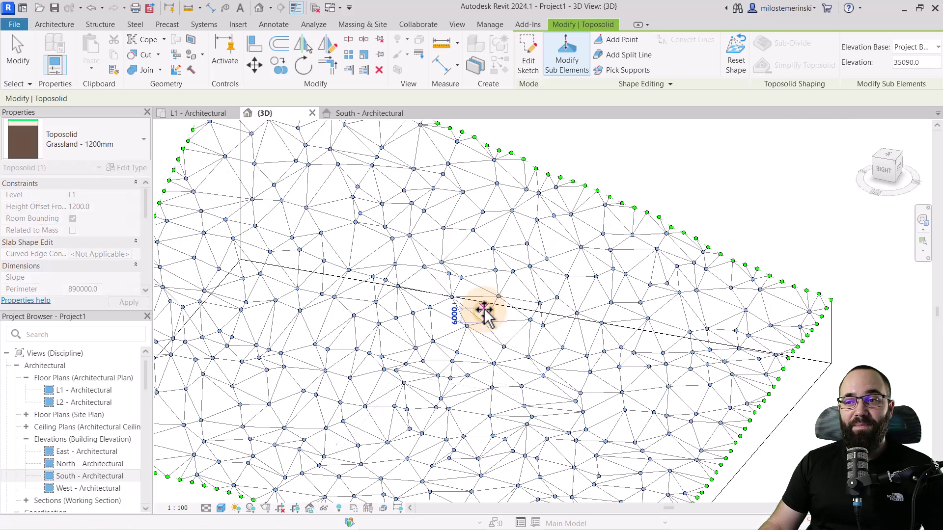
{"action": "left_click", "coordinate": [641, 191]}
{"action": "scroll", "coordinate": [641, 190], "scroll_direction": "down", "scroll_amount": 3}
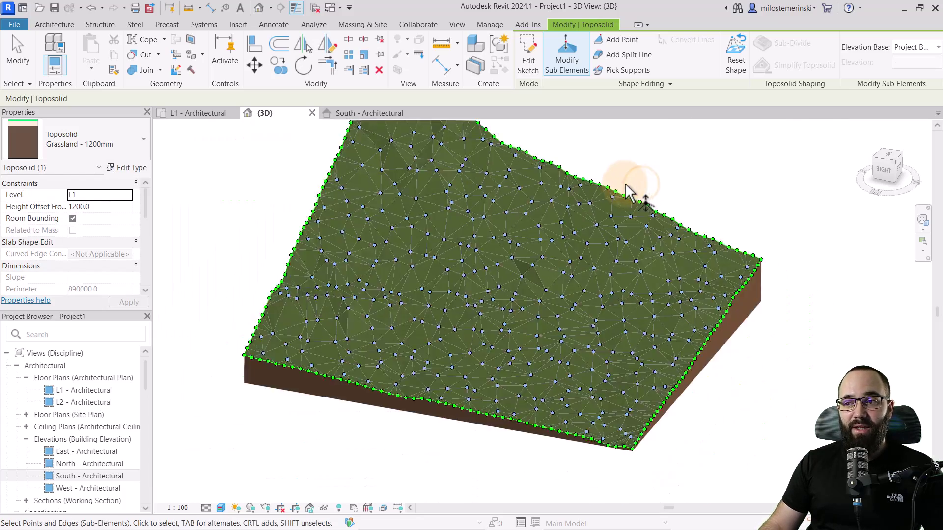
{"action": "middle_click_drag", "start_coordinate": [565, 284], "coordinate": [508, 308], "text": "shift"}
{"action": "scroll", "coordinate": [509, 308], "scroll_direction": "up", "scroll_amount": 5}
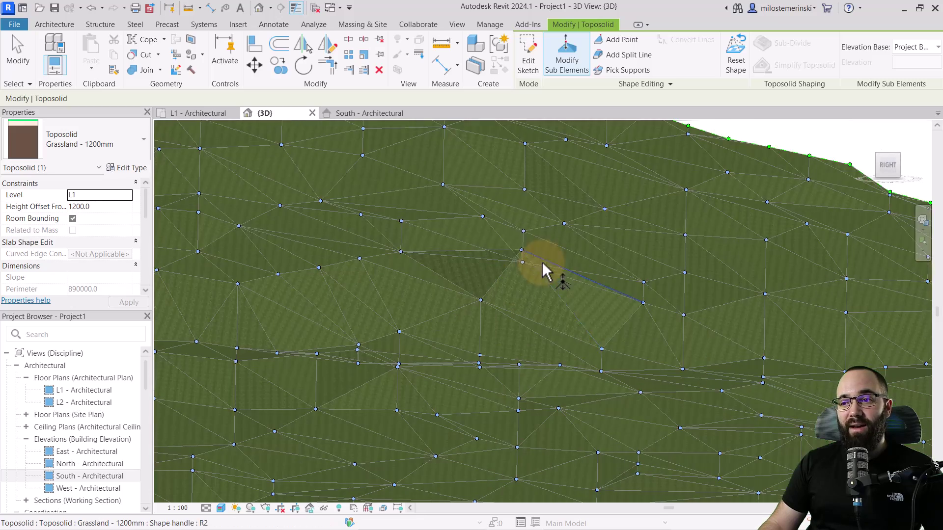
{"action": "left_click", "coordinate": [523, 252]}
{"action": "left_click_drag", "start_coordinate": [522, 280], "coordinate": [583, 273]}
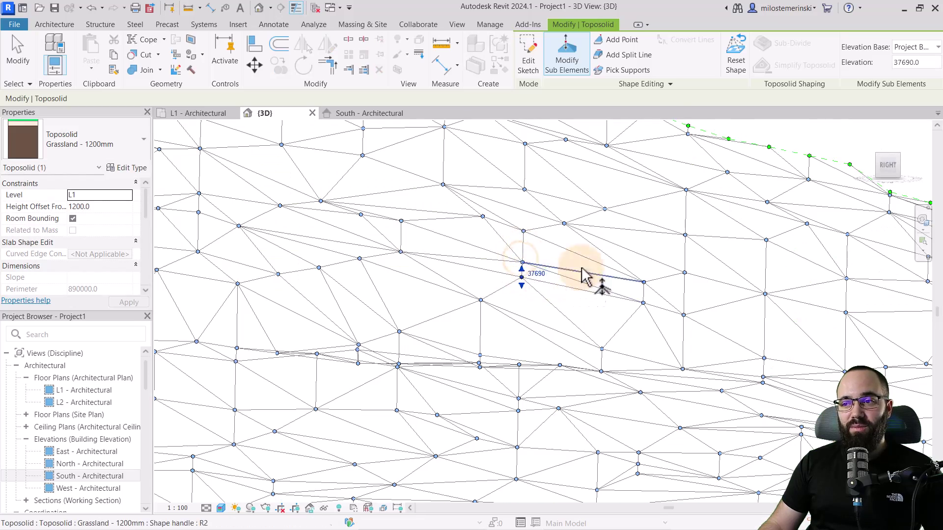
{"action": "scroll", "coordinate": [568, 300], "scroll_direction": "down", "scroll_amount": 3}
{"action": "scroll", "coordinate": [568, 287], "scroll_direction": "down", "scroll_amount": 3}
Step: Review the reshaped terrain from the ViewCube Top view, then return to an oblique view
{"action": "middle_click_drag", "start_coordinate": [663, 193], "coordinate": [573, 302], "text": "shift"}
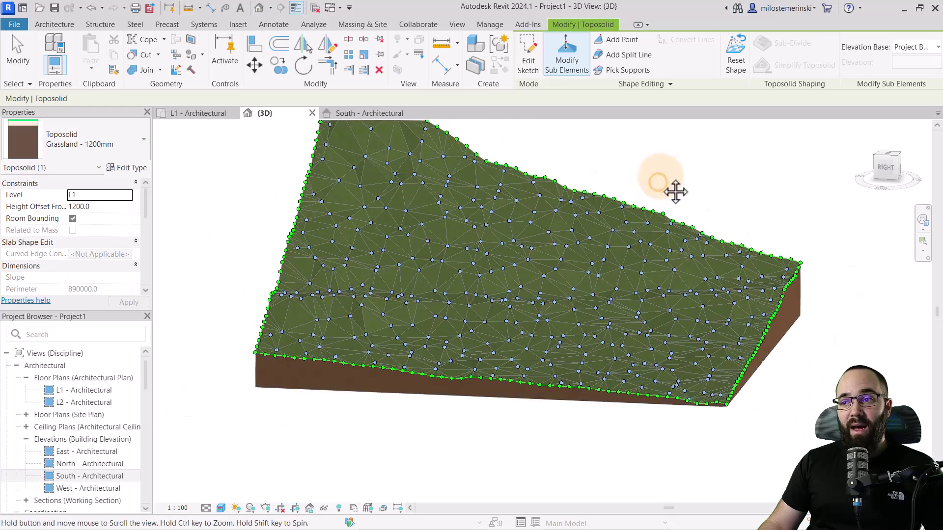
{"action": "left_click", "coordinate": [876, 166]}
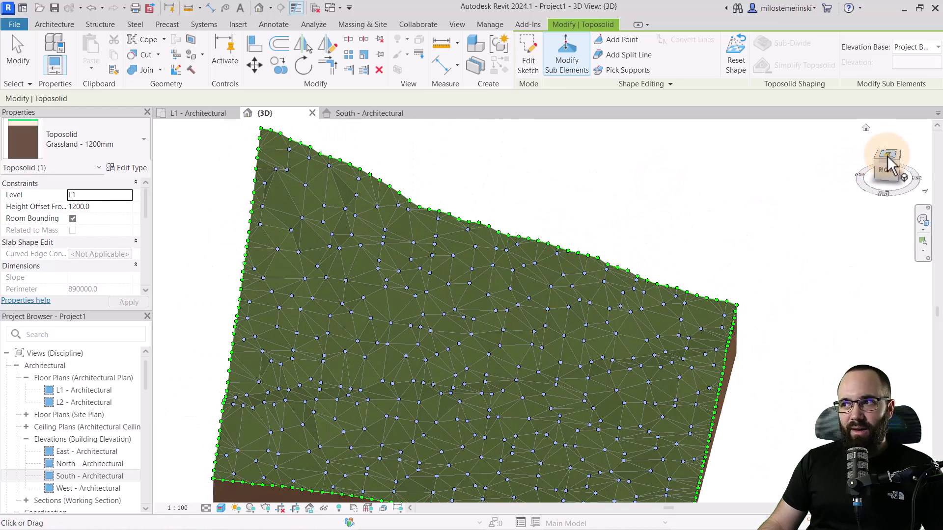
{"action": "middle_click_drag", "start_coordinate": [599, 362], "coordinate": [524, 361]}
{"action": "scroll", "coordinate": [453, 301], "scroll_direction": "up", "scroll_amount": 2}
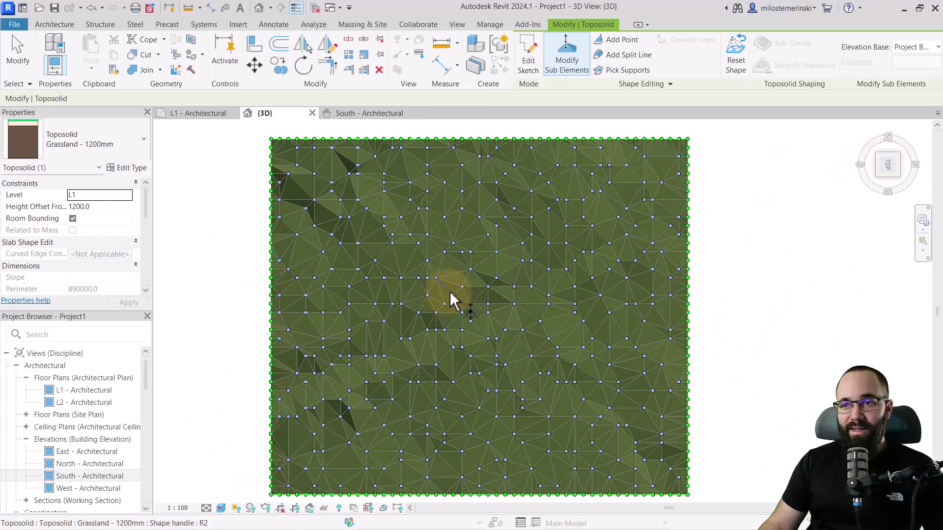
{"action": "scroll", "coordinate": [491, 316], "scroll_direction": "down", "scroll_amount": 1}
{"action": "scroll", "coordinate": [448, 312], "scroll_direction": "up", "scroll_amount": 1}
{"action": "scroll", "coordinate": [313, 215], "scroll_direction": "down", "scroll_amount": 1}
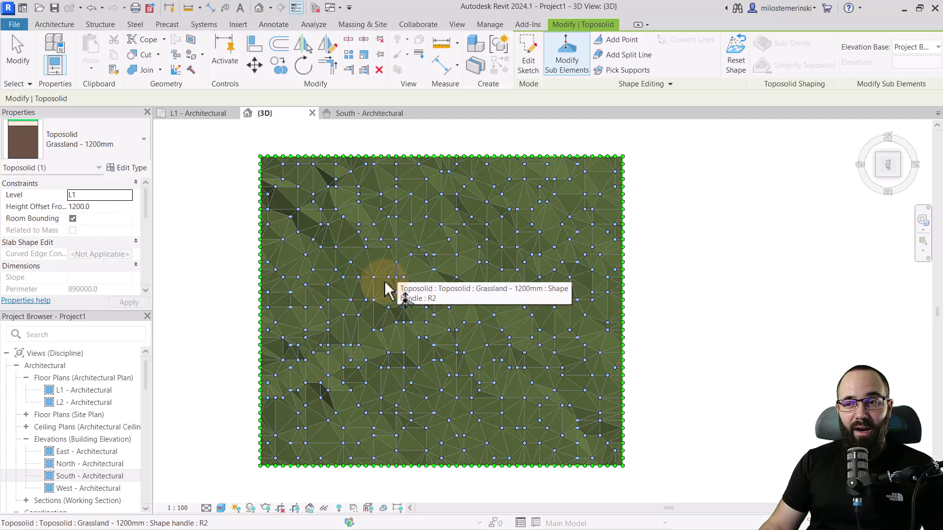
{"action": "mouse_move", "coordinate": [499, 393]}
{"action": "middle_mouse_down", "text": "shift"}
{"action": "mouse_move", "coordinate": [449, 243]}
{"action": "mouse_move", "coordinate": [491, 295]}
{"action": "mouse_move", "coordinate": [501, 278]}
{"action": "mouse_move", "coordinate": [436, 312]}
{"action": "mouse_move", "coordinate": [481, 310]}
{"action": "mouse_move", "coordinate": [474, 301]}
{"action": "mouse_move", "coordinate": [431, 305]}
{"action": "middle_mouse_up", "text": "shift"}
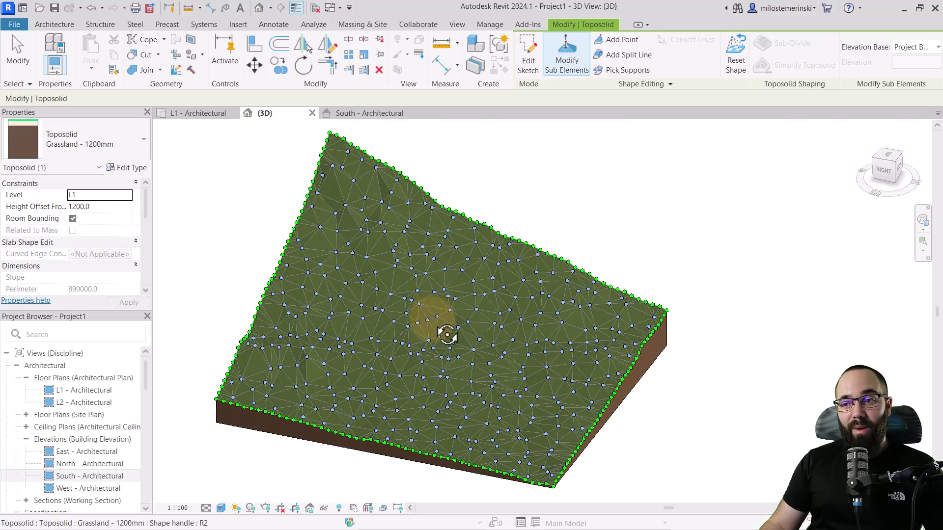
Step: Exit point editing, then select the white path on the terrain and open its context menu
{"action": "left_click", "coordinate": [223, 209]}
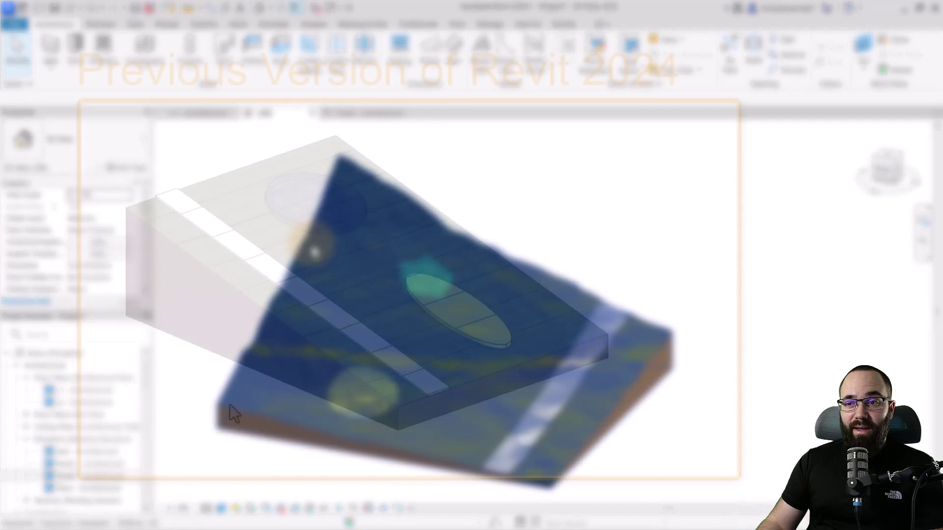
{"action": "left_click", "coordinate": [266, 272]}
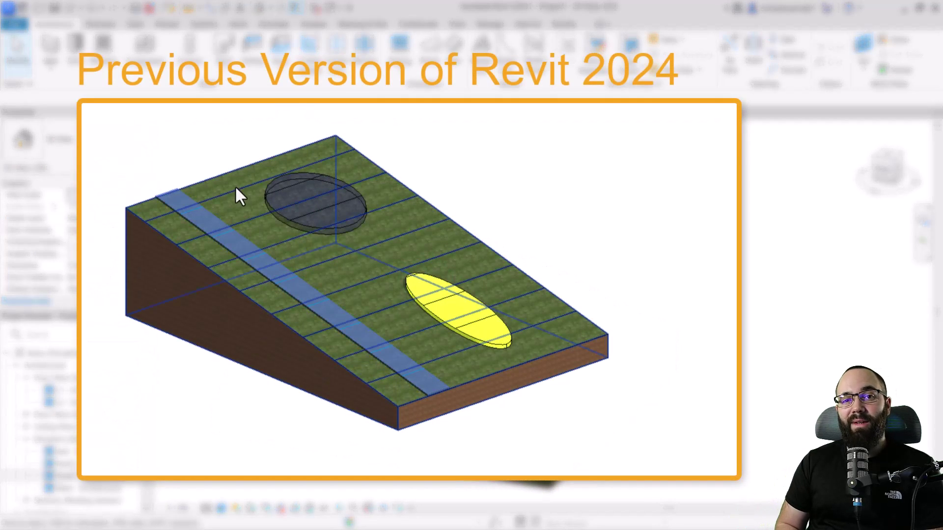
{"action": "right_click", "coordinate": [209, 157]}
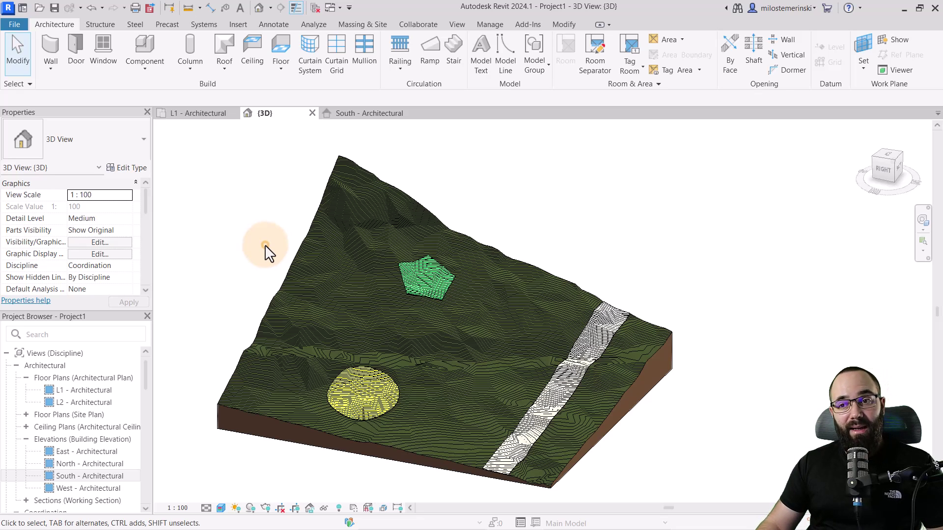
{"action": "middle_click_drag", "start_coordinate": [257, 257], "coordinate": [252, 255]}
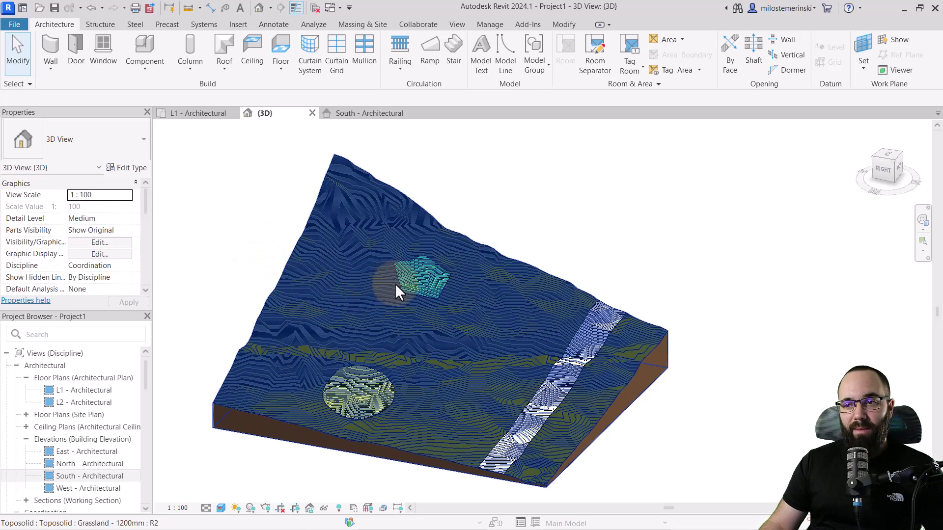
{"action": "left_click", "coordinate": [428, 287]}
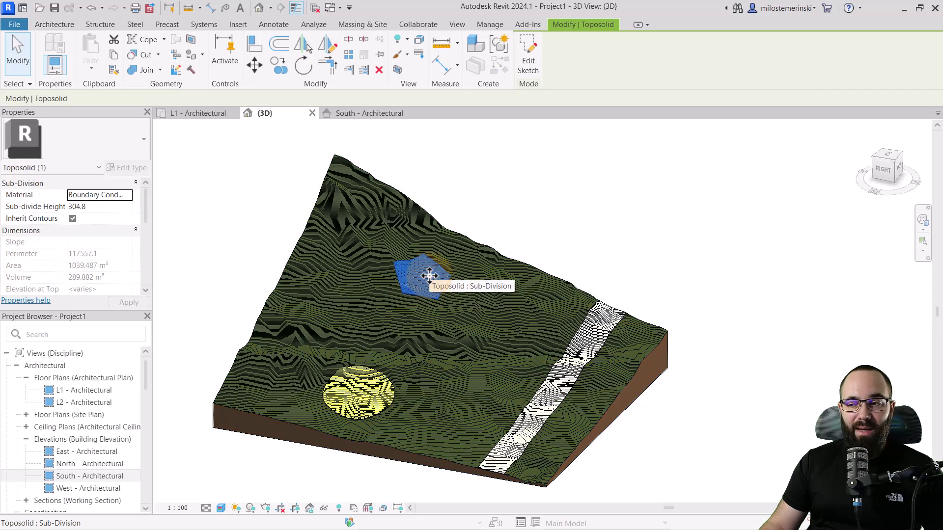
{"action": "right_click", "coordinate": [243, 238]}
{"action": "mouse_move", "coordinate": [297, 324]}
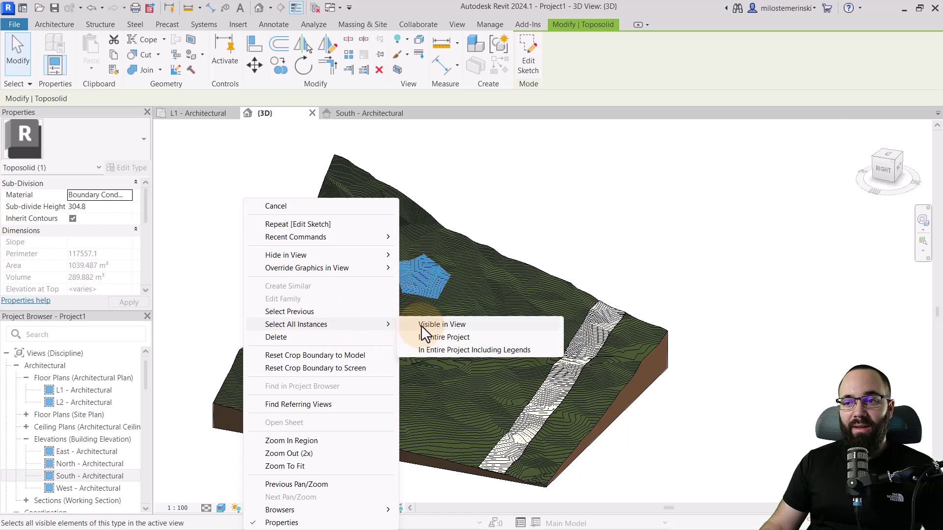
{"action": "left_click", "coordinate": [427, 326]}
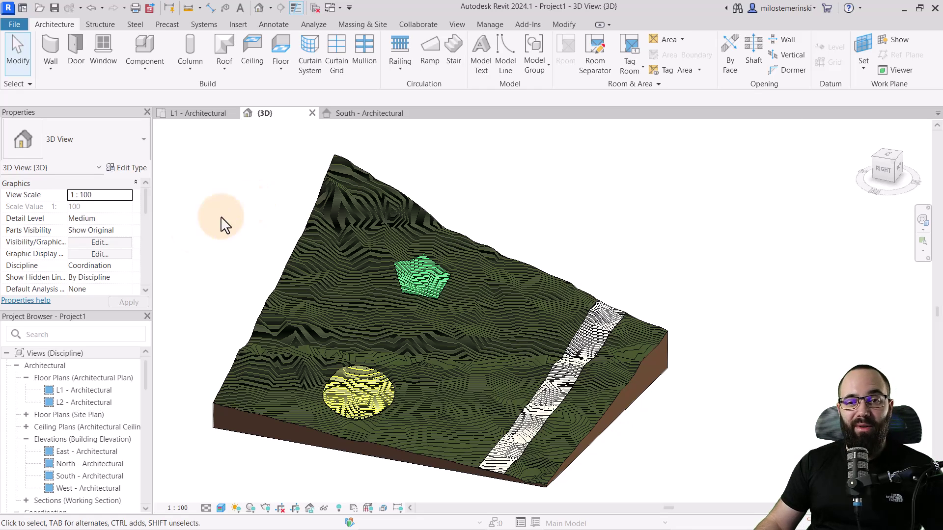
{"action": "left_click", "coordinate": [121, 220]}
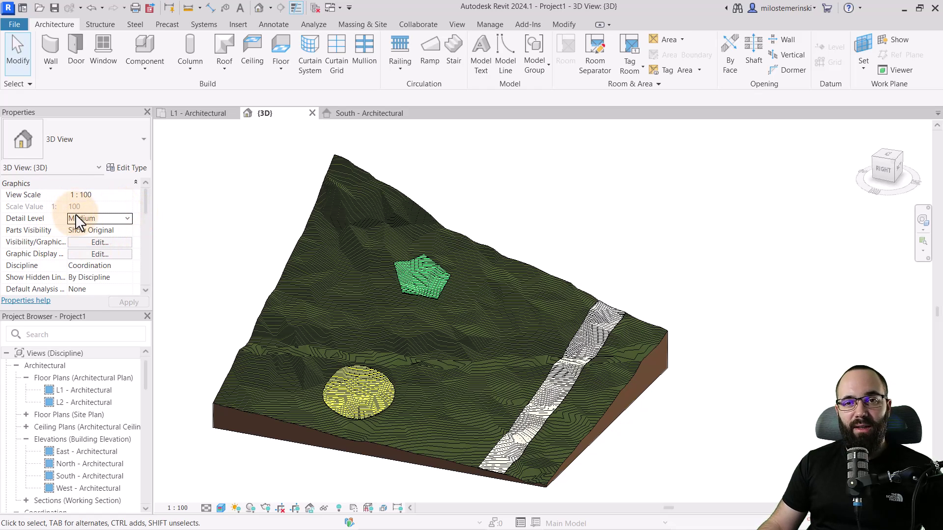
{"action": "scroll", "coordinate": [76, 213], "scroll_direction": "down", "scroll_amount": 2}
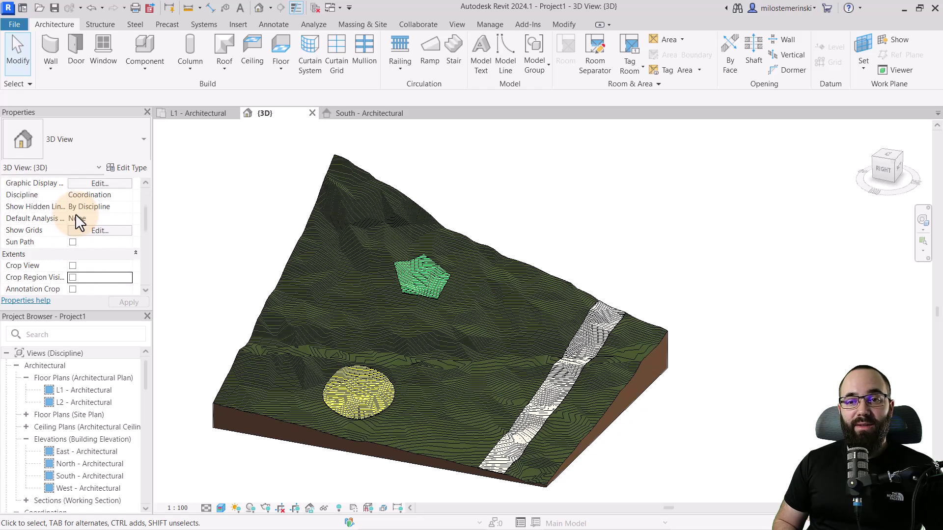
{"action": "scroll", "coordinate": [76, 214], "scroll_direction": "down", "scroll_amount": 2}
{"action": "scroll", "coordinate": [75, 214], "scroll_direction": "down", "scroll_amount": 1}
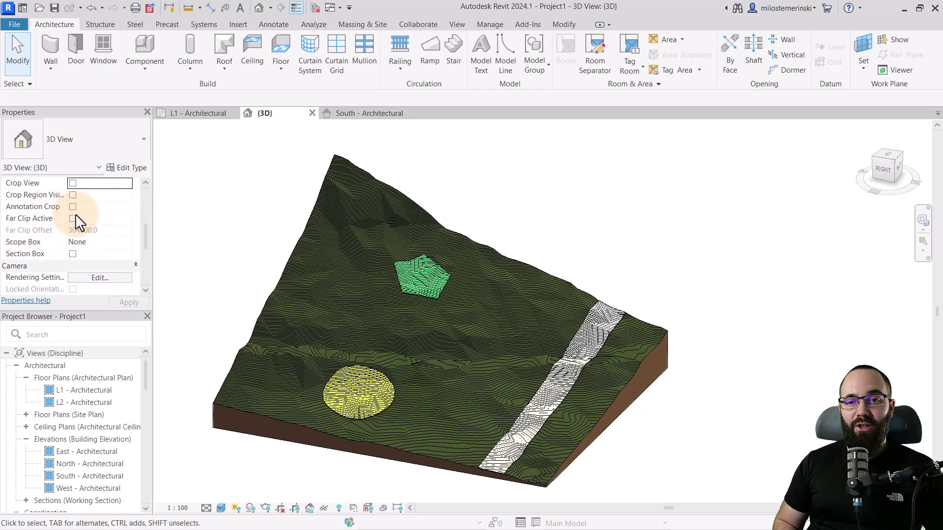
{"action": "scroll", "coordinate": [76, 214], "scroll_direction": "up", "scroll_amount": 2}
{"action": "scroll", "coordinate": [75, 214], "scroll_direction": "down", "scroll_amount": 4}
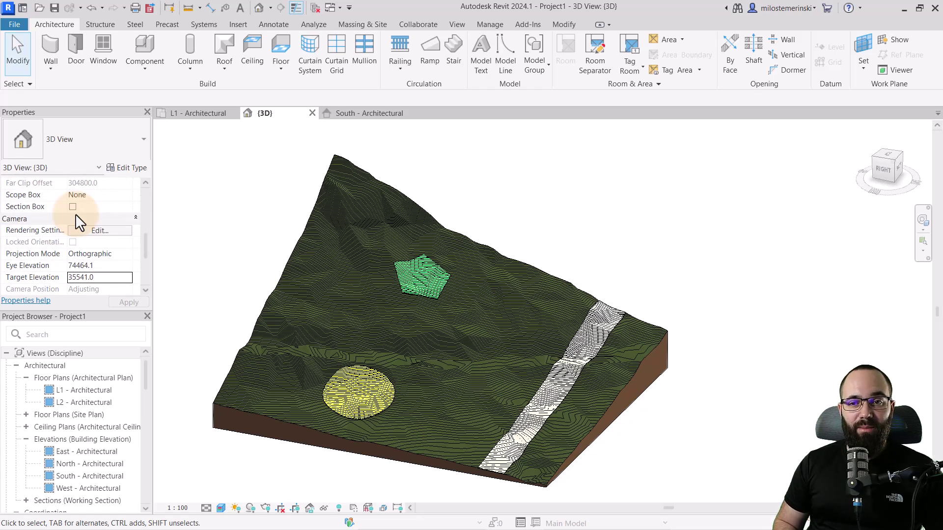
{"action": "scroll", "coordinate": [75, 213], "scroll_direction": "down", "scroll_amount": 2}
{"action": "scroll", "coordinate": [75, 214], "scroll_direction": "down", "scroll_amount": 1}
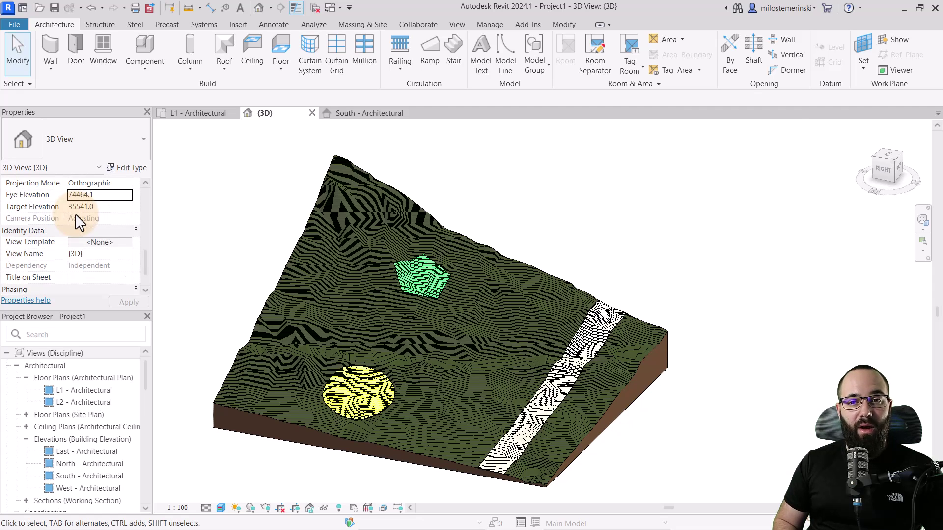
{"action": "scroll", "coordinate": [75, 214], "scroll_direction": "up", "scroll_amount": 3}
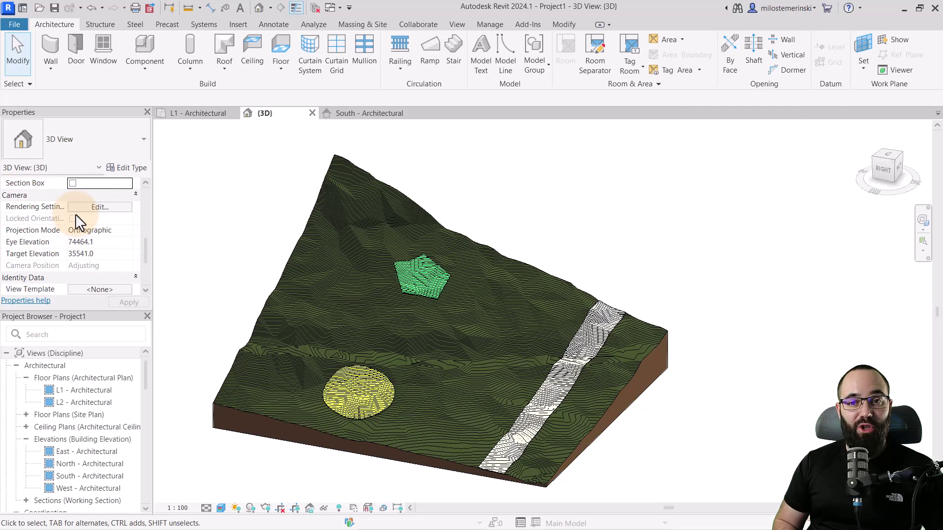
Step: Select the L1 - Architectural floor plan and step through the view list back to Coordination
{"action": "left_click", "coordinate": [88, 390]}
{"action": "key", "text": "Down"}
{"action": "key", "text": "Down"}
{"action": "key", "text": "Down"}
{"action": "key", "text": "Down"}
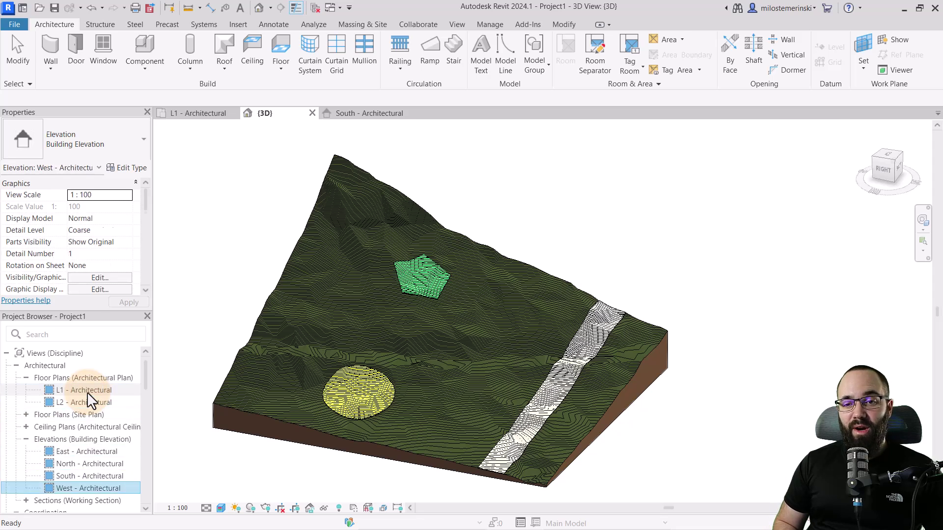
{"action": "key", "text": "Down"}
{"action": "key", "text": "Down"}
{"action": "key", "text": "Down"}
{"action": "key", "text": "Down"}
{"action": "key", "text": "Down"}
{"action": "key", "text": "Down"}
{"action": "key", "text": "Down"}
{"action": "key", "text": "Down"}
{"action": "key", "text": "Down"}
{"action": "key", "text": "Down"}
{"action": "key", "text": "Down"}
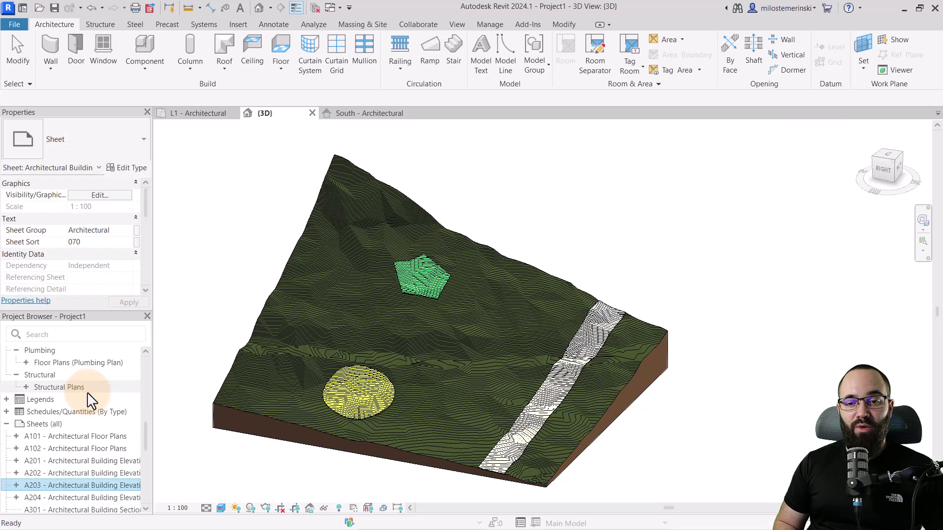
{"action": "key", "text": "Up"}
{"action": "key", "text": "Up"}
{"action": "key", "text": "Up"}
{"action": "key", "text": "Up"}
{"action": "key", "text": "Up"}
{"action": "key", "text": "Up"}
{"action": "key", "text": "Up"}
{"action": "key", "text": "Up"}
{"action": "key", "text": "Up"}
{"action": "key", "text": "Up"}
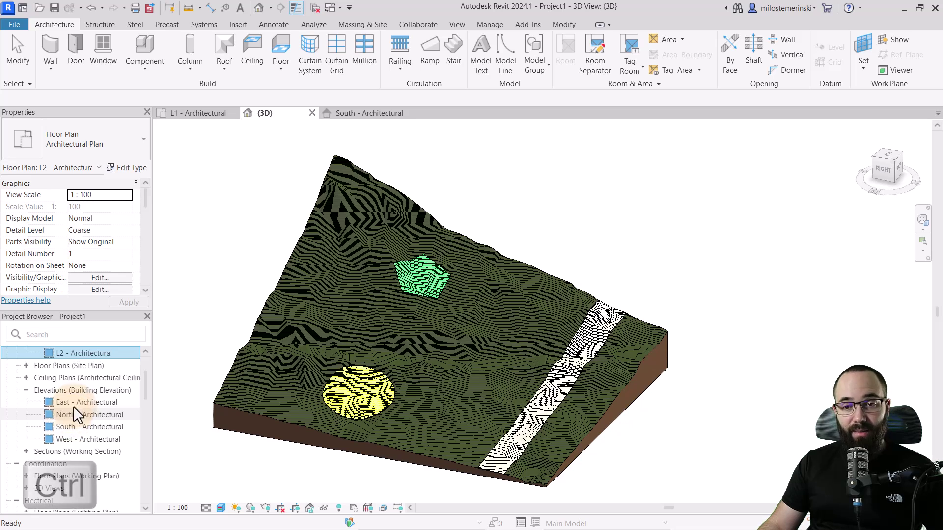
{"action": "scroll", "coordinate": [75, 406], "scroll_direction": "down", "scroll_amount": 2, "text": "ctrl"}
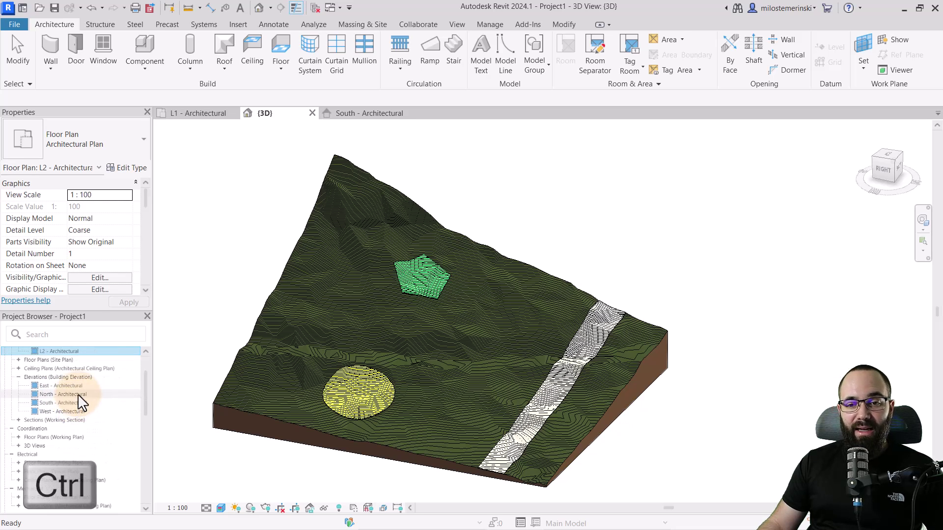
{"action": "scroll", "coordinate": [77, 405], "scroll_direction": "down", "scroll_amount": 10}
{"action": "scroll", "coordinate": [70, 415], "scroll_direction": "up", "scroll_amount": 1, "text": "ctrl"}
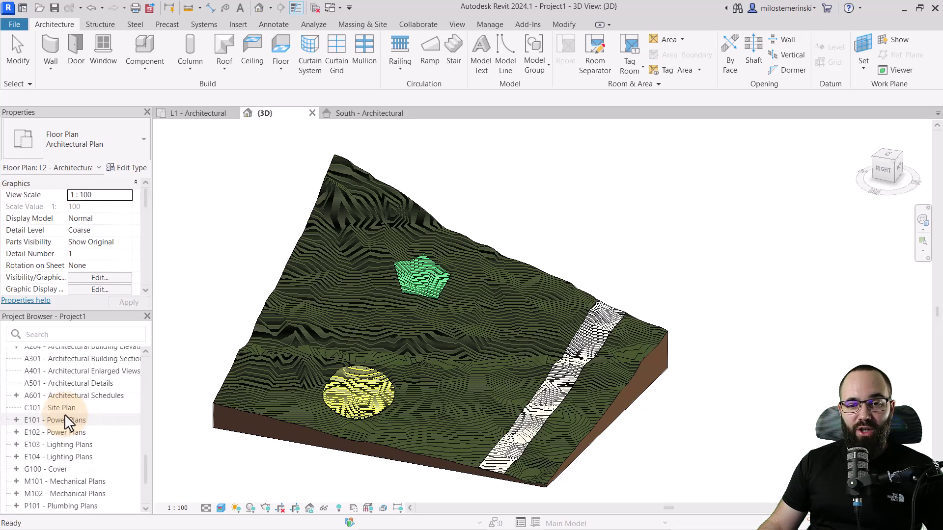
{"action": "scroll", "coordinate": [65, 414], "scroll_direction": "up", "scroll_amount": 1, "text": "ctrl"}
{"action": "scroll", "coordinate": [65, 416], "scroll_direction": "up", "scroll_amount": 1, "text": "ctrl"}
{"action": "scroll", "coordinate": [58, 424], "scroll_direction": "down", "scroll_amount": 1, "text": "ctrl"}
{"action": "scroll", "coordinate": [53, 428], "scroll_direction": "down", "scroll_amount": 1, "text": "ctrl"}
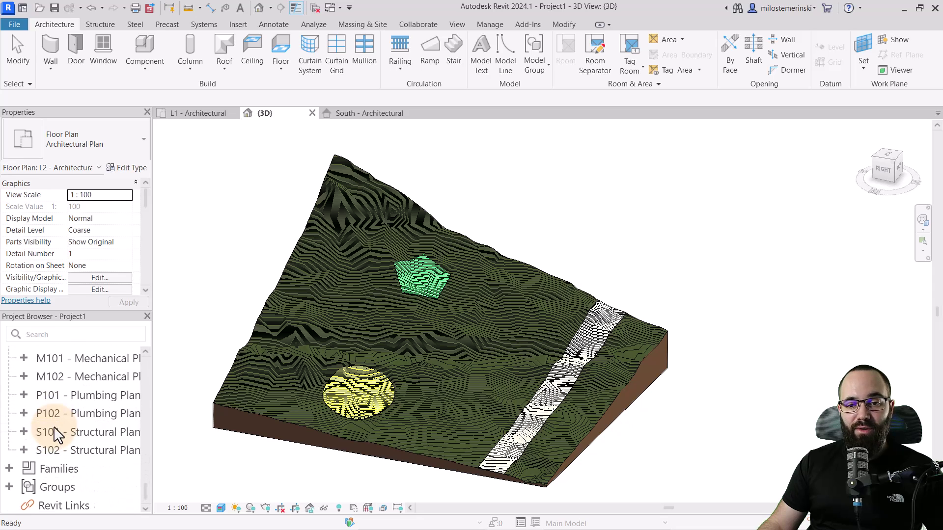
{"action": "scroll", "coordinate": [54, 425], "scroll_direction": "down", "scroll_amount": 1, "text": "ctrl"}
{"action": "scroll", "coordinate": [53, 425], "scroll_direction": "down", "scroll_amount": 1, "text": "ctrl"}
{"action": "scroll", "coordinate": [54, 425], "scroll_direction": "up", "scroll_amount": 1, "text": "ctrl"}
{"action": "scroll", "coordinate": [54, 426], "scroll_direction": "up", "scroll_amount": 1, "text": "ctrl"}
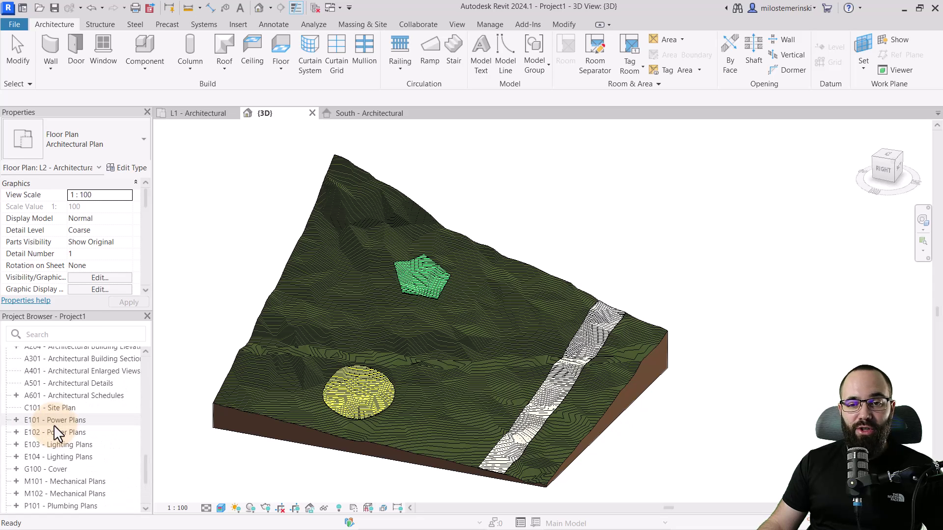
{"action": "scroll", "coordinate": [54, 425], "scroll_direction": "up", "scroll_amount": 1, "text": "ctrl"}
{"action": "scroll", "coordinate": [65, 431], "scroll_direction": "up", "scroll_amount": 1, "text": "ctrl"}
{"action": "scroll", "coordinate": [62, 420], "scroll_direction": "down", "scroll_amount": 1, "text": "ctrl"}
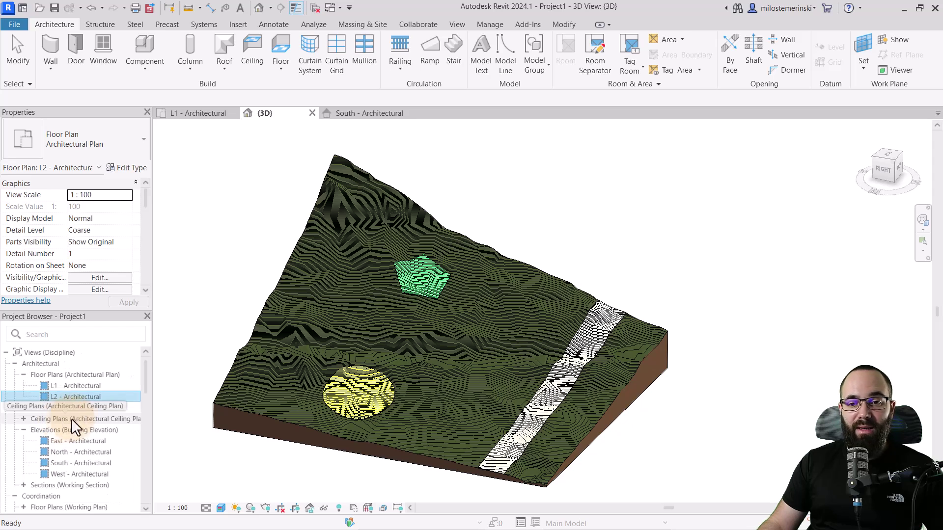
{"action": "scroll", "coordinate": [69, 401], "scroll_direction": "down", "scroll_amount": 5}
{"action": "scroll", "coordinate": [60, 408], "scroll_direction": "down", "scroll_amount": 1, "text": "ctrl"}
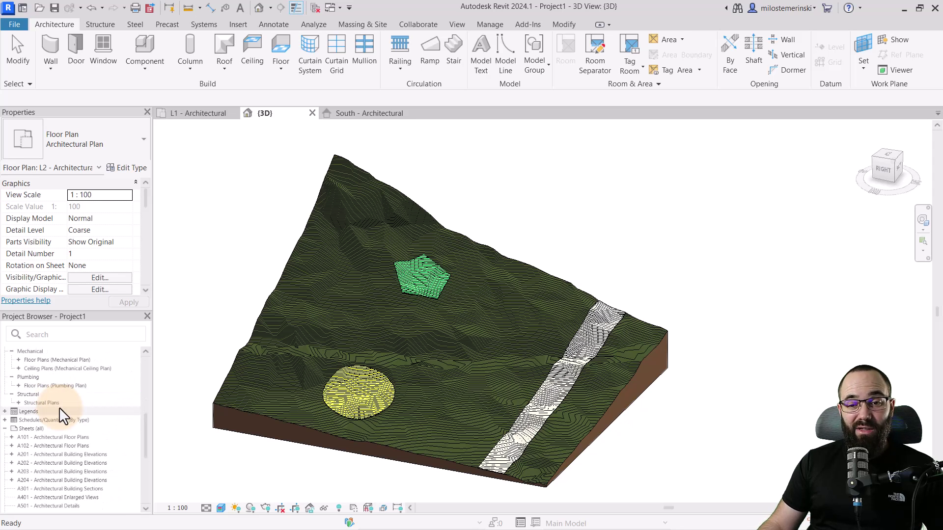
{"action": "scroll", "coordinate": [53, 416], "scroll_direction": "down", "scroll_amount": 2, "text": "ctrl"}
{"action": "scroll", "coordinate": [62, 409], "scroll_direction": "down", "scroll_amount": 3}
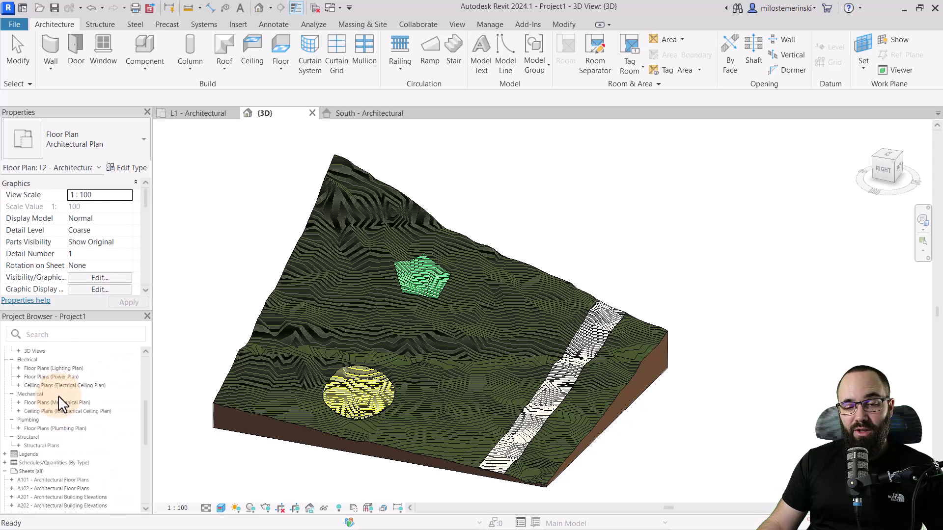
{"action": "scroll", "coordinate": [58, 395], "scroll_direction": "down", "scroll_amount": 3}
{"action": "scroll", "coordinate": [52, 399], "scroll_direction": "down", "scroll_amount": 5}
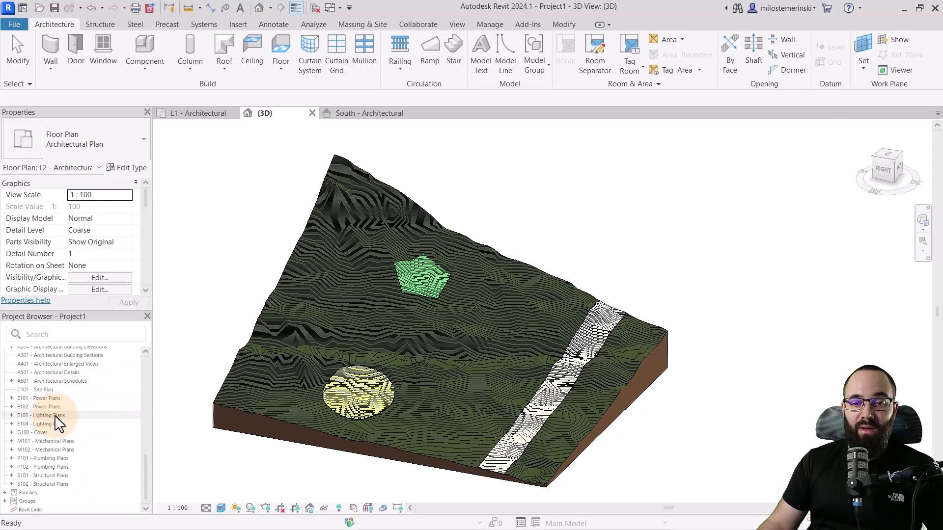
{"action": "scroll", "coordinate": [54, 415], "scroll_direction": "up", "scroll_amount": 2, "text": "ctrl"}
{"action": "scroll", "coordinate": [52, 411], "scroll_direction": "up", "scroll_amount": 2, "text": "ctrl"}
{"action": "scroll", "coordinate": [49, 406], "scroll_direction": "up", "scroll_amount": 1, "text": "ctrl"}
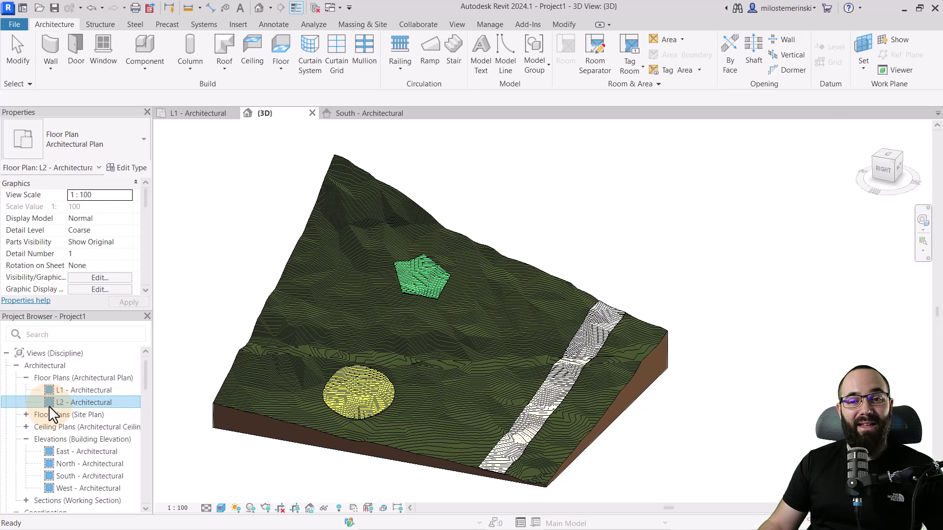
{"action": "scroll", "coordinate": [49, 406], "scroll_direction": "up", "scroll_amount": 1, "text": "ctrl"}
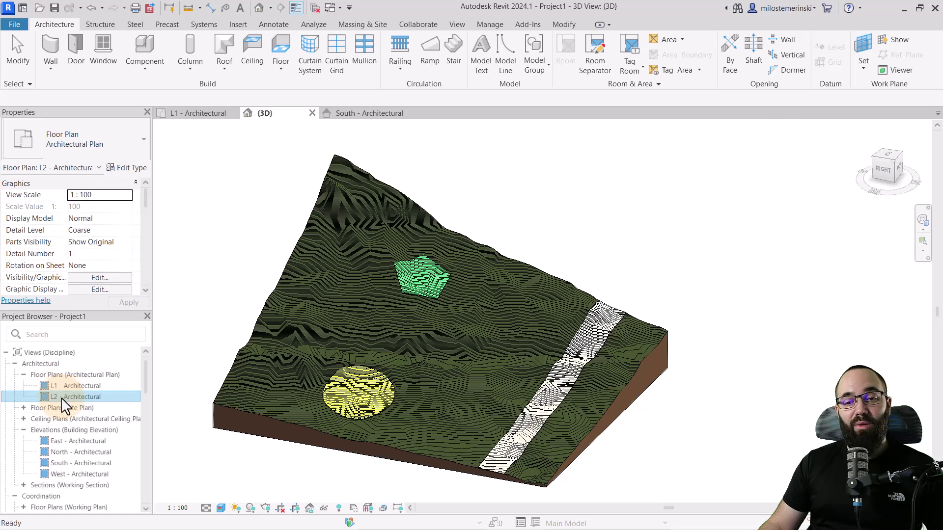
{"action": "scroll", "coordinate": [61, 397], "scroll_direction": "up", "scroll_amount": 1, "text": "ctrl"}
{"action": "scroll", "coordinate": [64, 401], "scroll_direction": "down", "scroll_amount": 1, "text": "ctrl"}
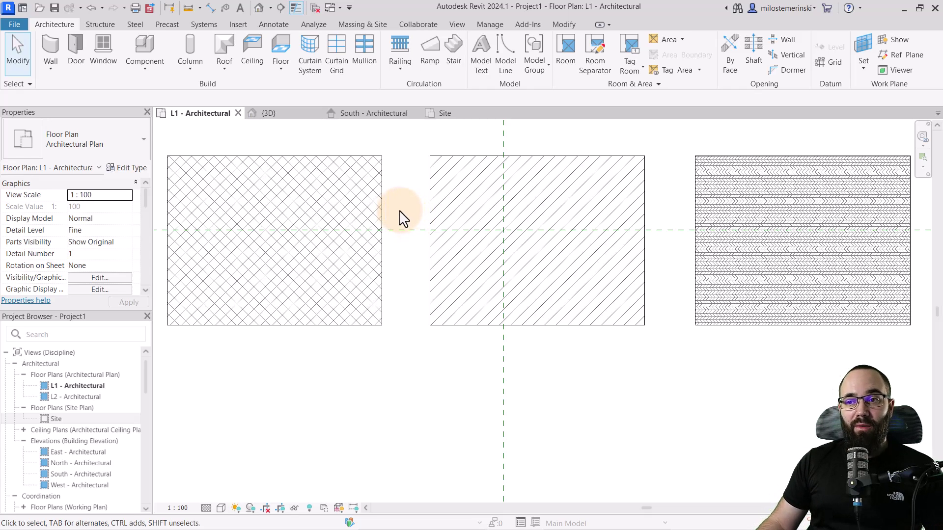
Step: Open the Fill Patterns settings from Manage > Additional Settings
{"action": "left_click", "coordinate": [486, 25]}
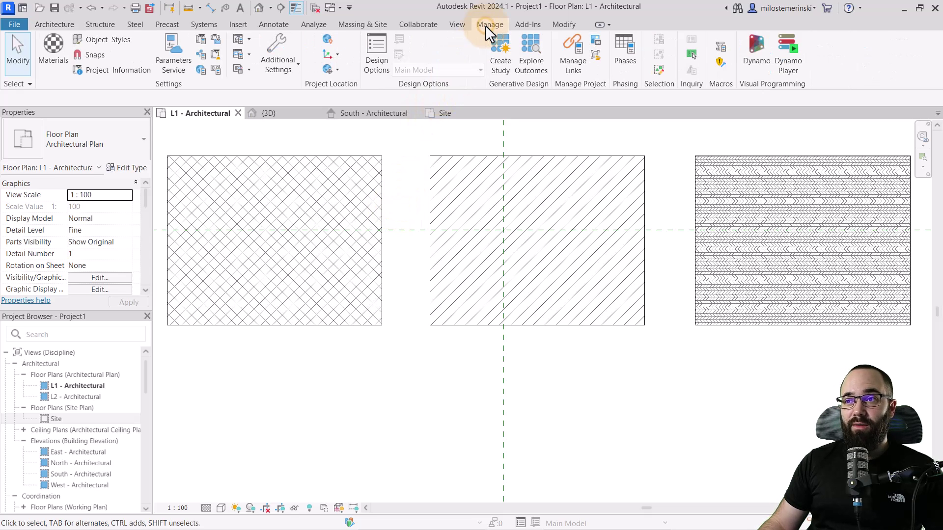
{"action": "left_click", "coordinate": [282, 71]}
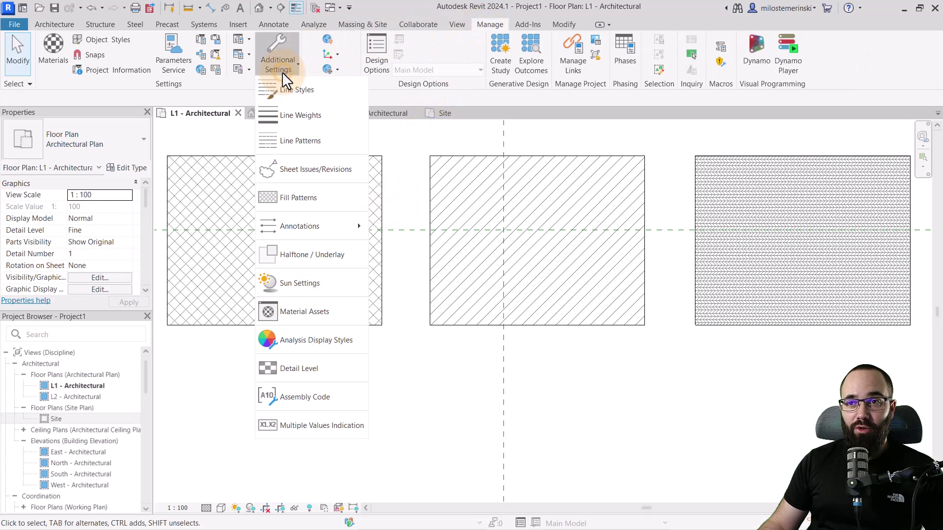
{"action": "left_click", "coordinate": [295, 198]}
{"action": "left_click_drag", "start_coordinate": [425, 142], "coordinate": [295, 140]}
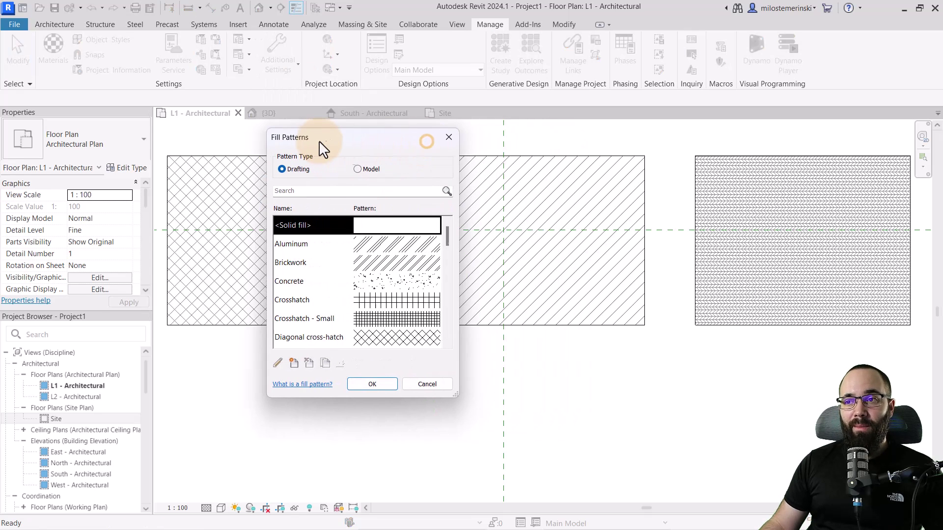
Step: Export the Crosshatch pattern to a .pat file and close the settings with OK
{"action": "left_click", "coordinate": [293, 263]}
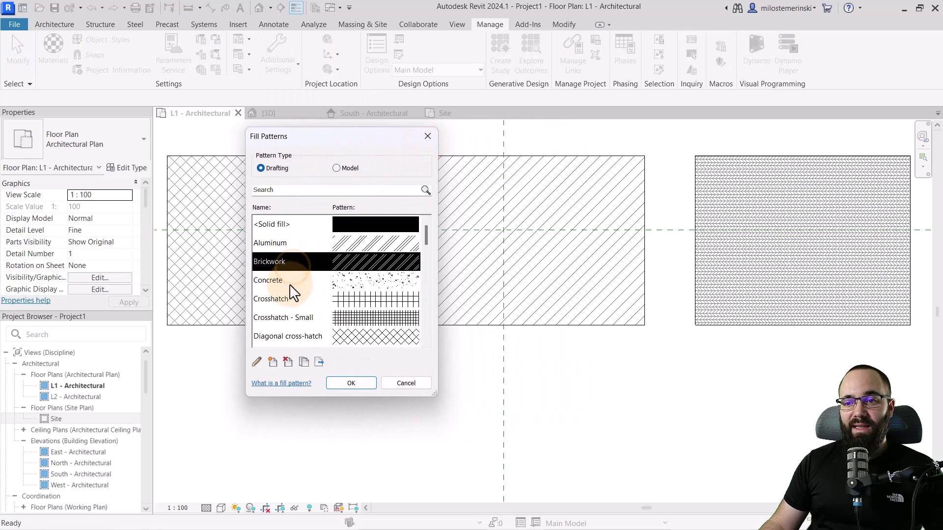
{"action": "left_click", "coordinate": [291, 280]}
{"action": "left_click", "coordinate": [290, 299]}
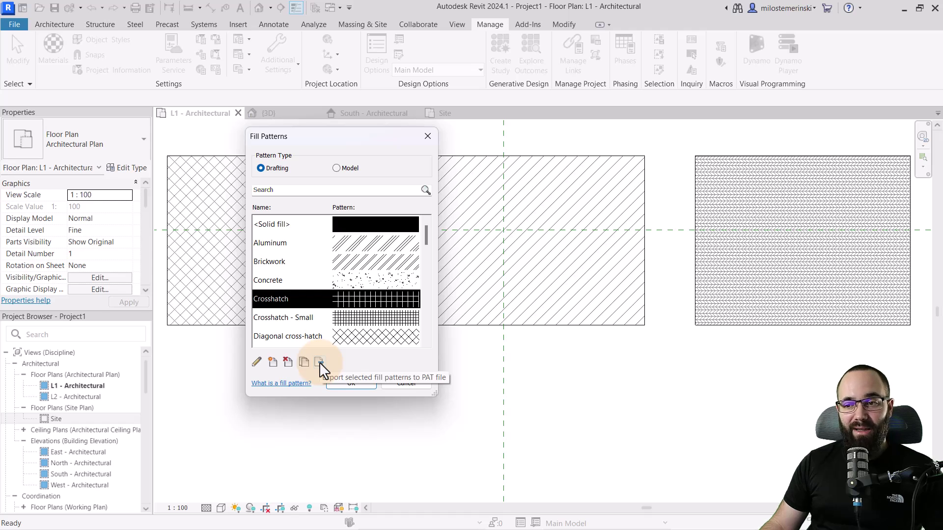
{"action": "left_click", "coordinate": [320, 363]}
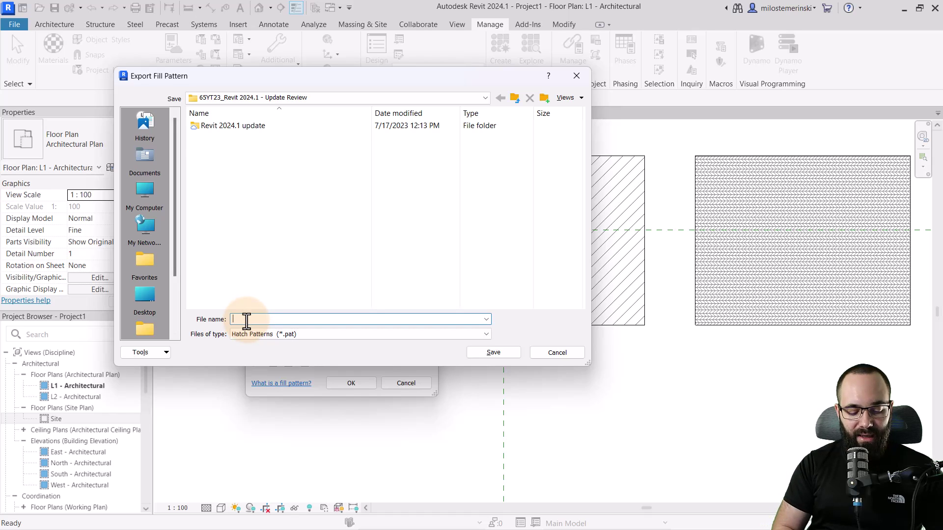
{"action": "type", "text": "Export Fill Patter"}
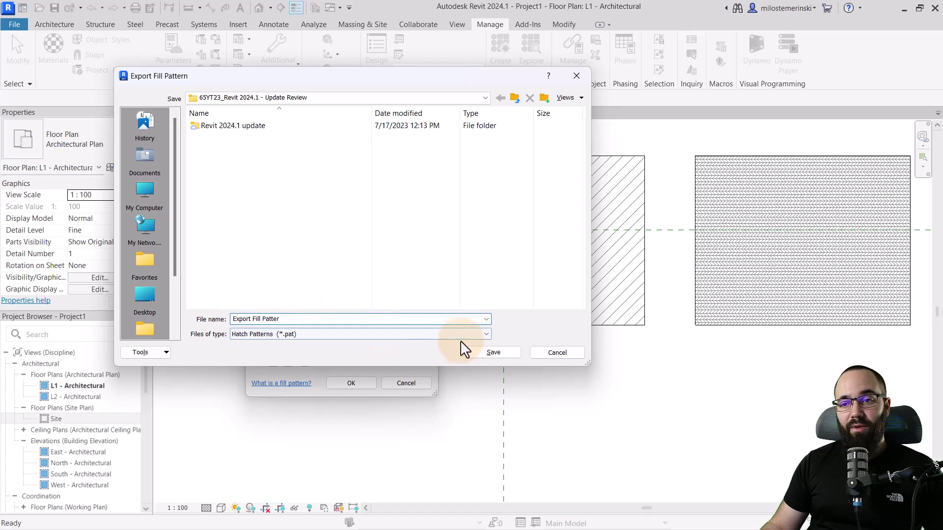
{"action": "left_click", "coordinate": [490, 354]}
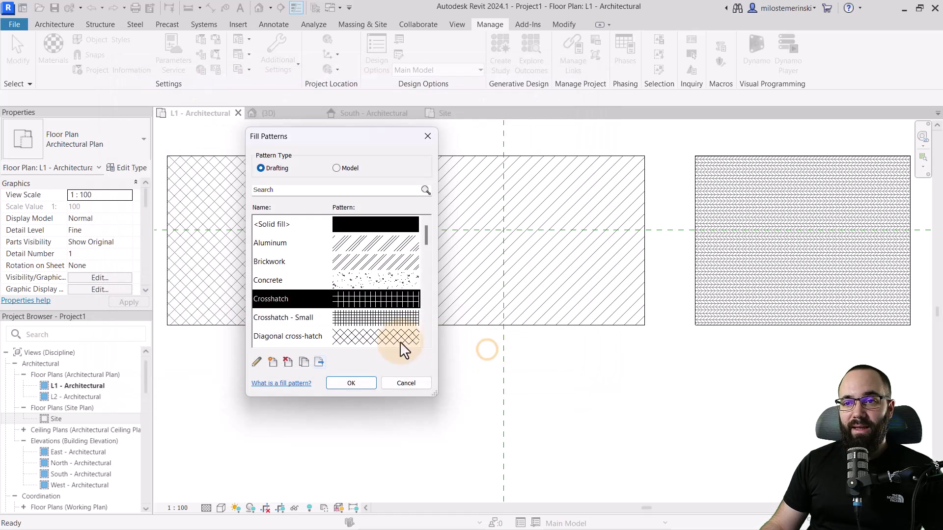
{"action": "left_click", "coordinate": [362, 385]}
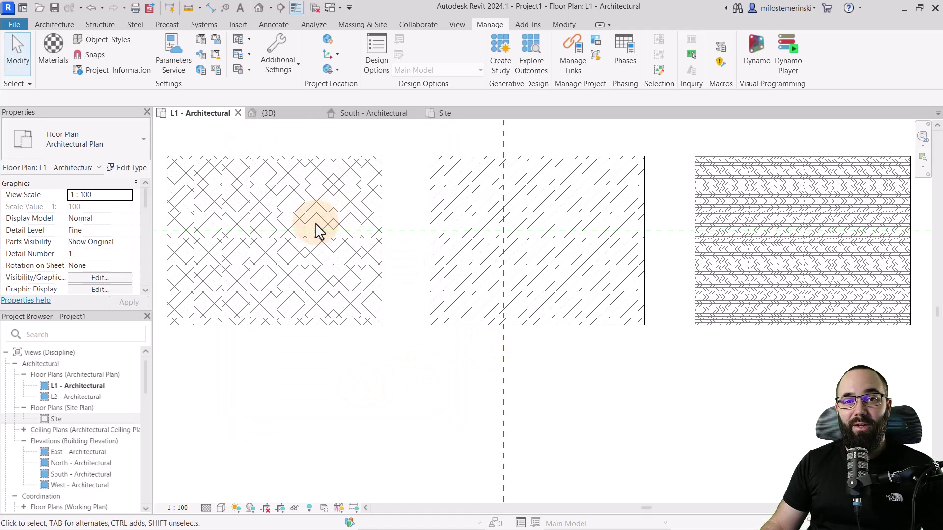
{"action": "scroll", "coordinate": [282, 201], "scroll_direction": "down", "scroll_amount": 2}
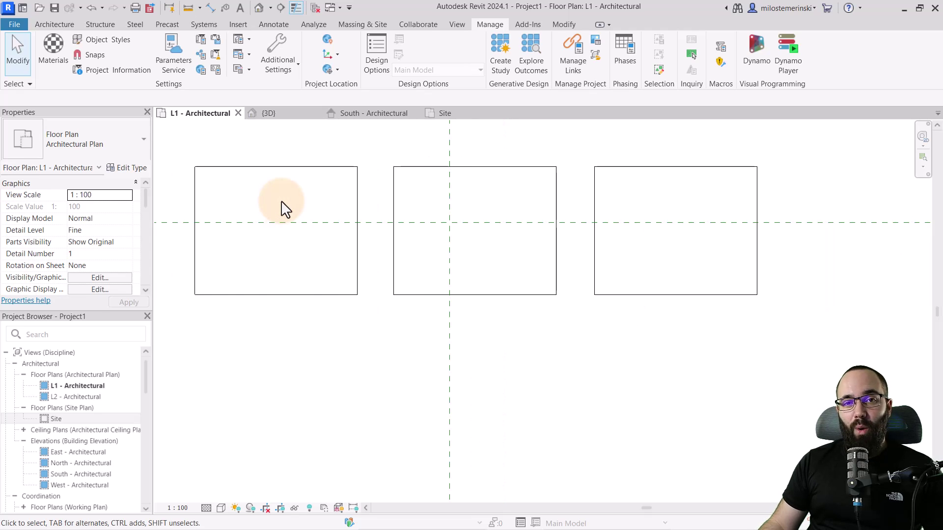
Step: Select the multi-line text note below the hatched rectangles and set it to Align Right
{"action": "mouse_move", "coordinate": [310, 354]}
{"action": "middle_mouse_down"}
{"action": "mouse_move", "coordinate": [286, 325]}
{"action": "mouse_move", "coordinate": [320, 218]}
{"action": "middle_mouse_up"}
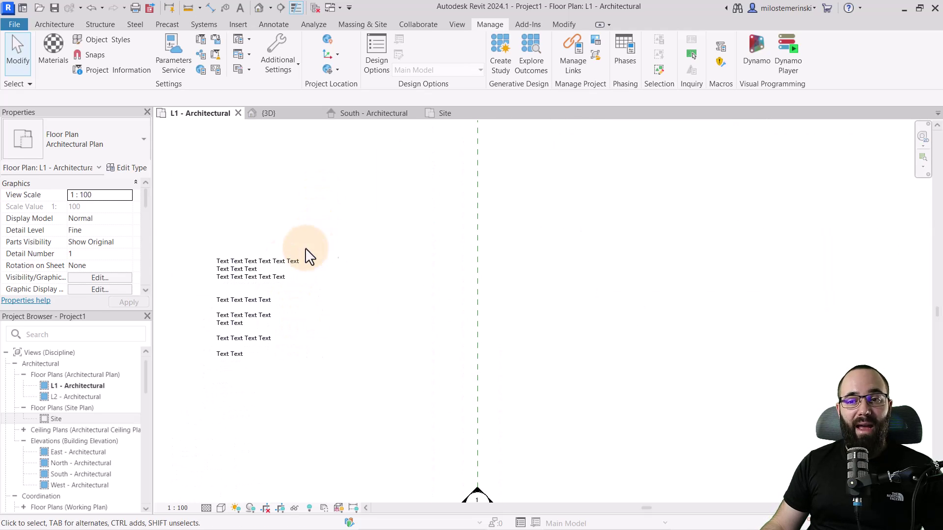
{"action": "scroll", "coordinate": [308, 257], "scroll_direction": "up", "scroll_amount": 2}
{"action": "middle_click_drag", "start_coordinate": [248, 301], "coordinate": [289, 287]}
{"action": "scroll", "coordinate": [283, 273], "scroll_direction": "up", "scroll_amount": 1}
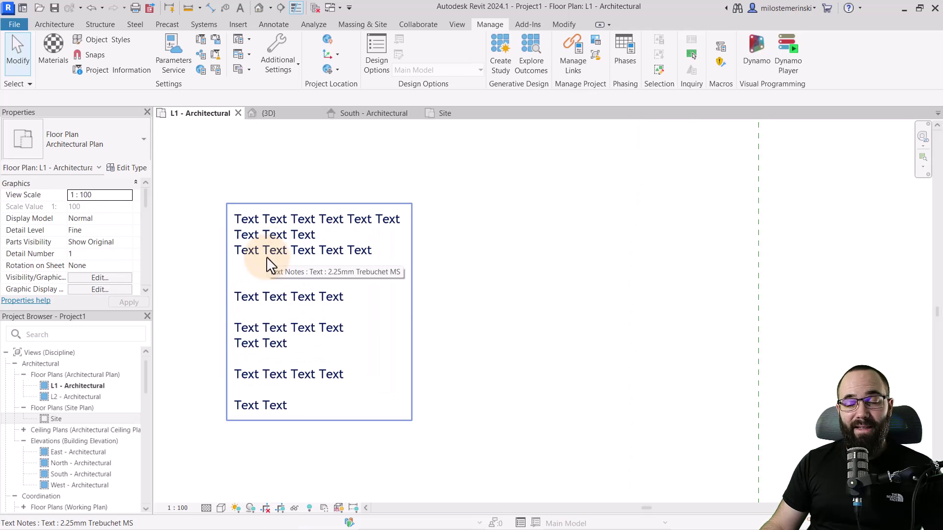
{"action": "left_click", "coordinate": [281, 250]}
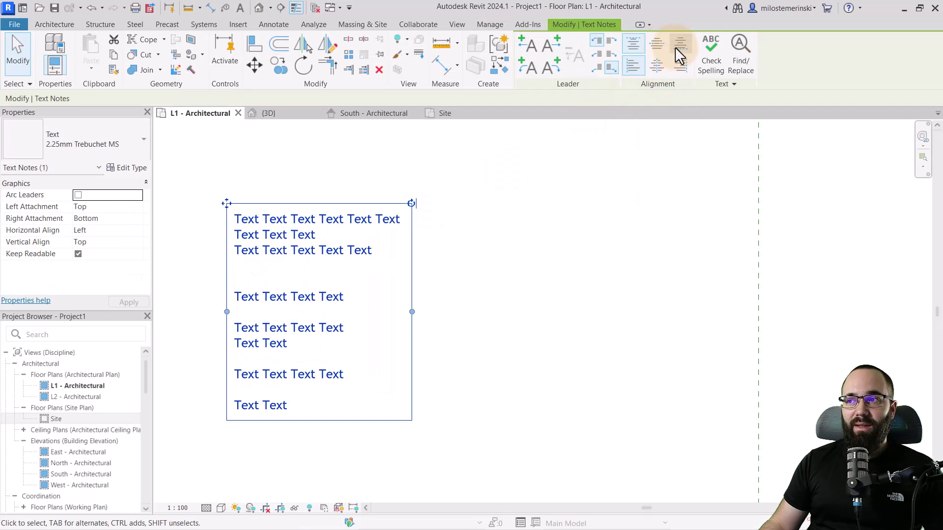
{"action": "left_click", "coordinate": [682, 66]}
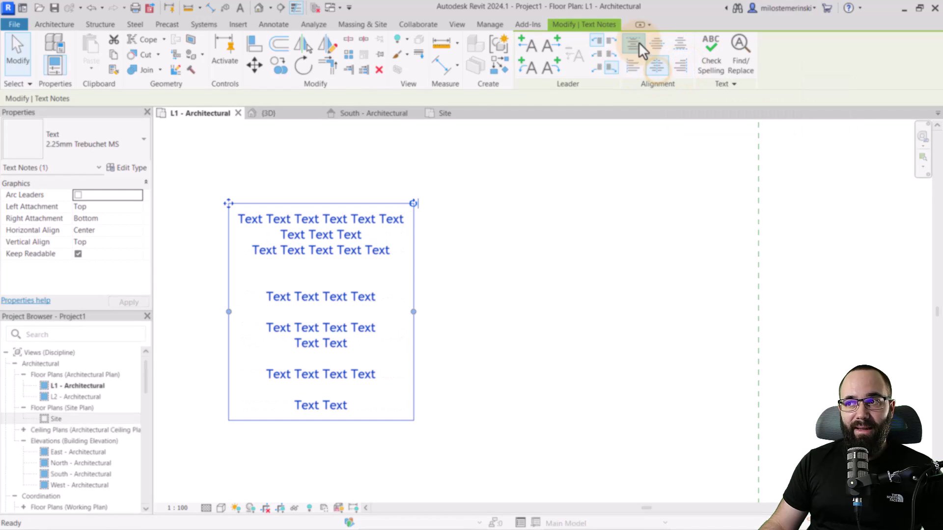
Step: Set the text note back to Align Left, copy it below the original, then reselect it
{"action": "left_click", "coordinate": [633, 66]}
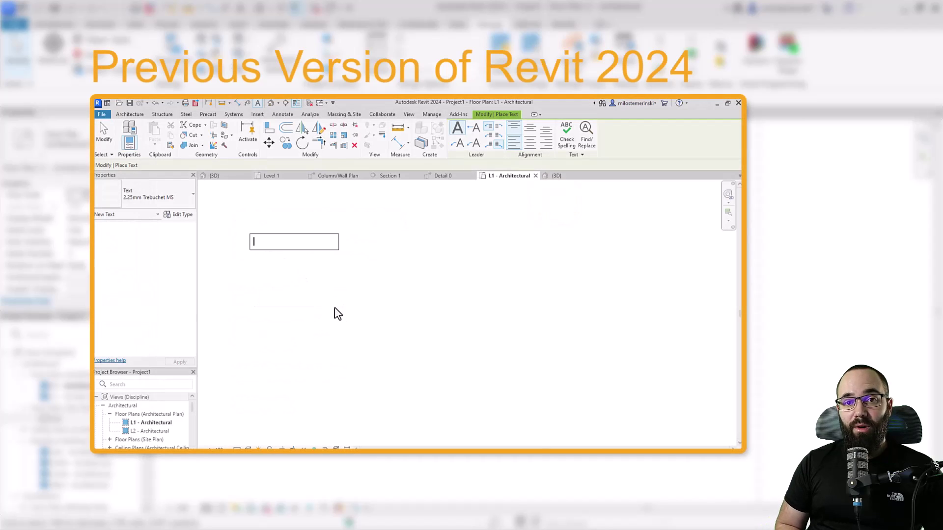
{"action": "left_click", "coordinate": [300, 297]}
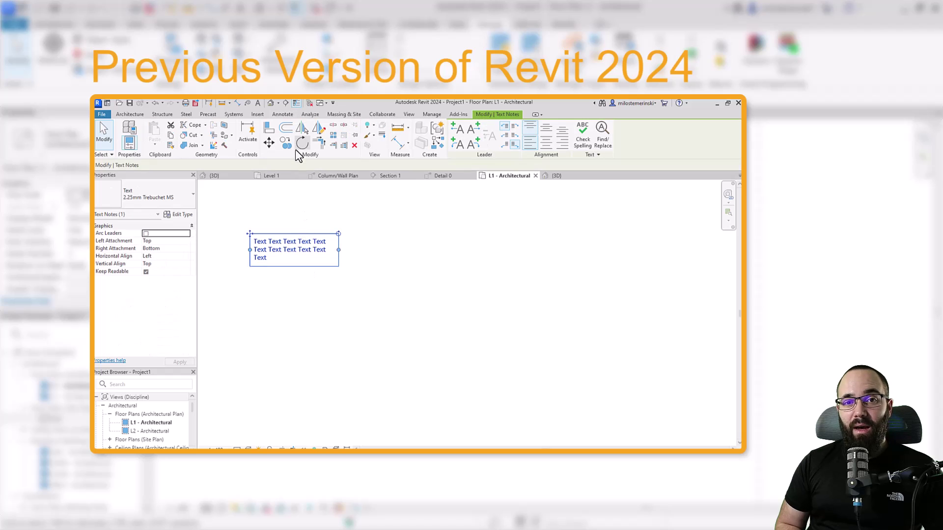
{"action": "left_click", "coordinate": [287, 143]}
{"action": "left_click", "coordinate": [292, 258]}
{"action": "left_click", "coordinate": [293, 306]}
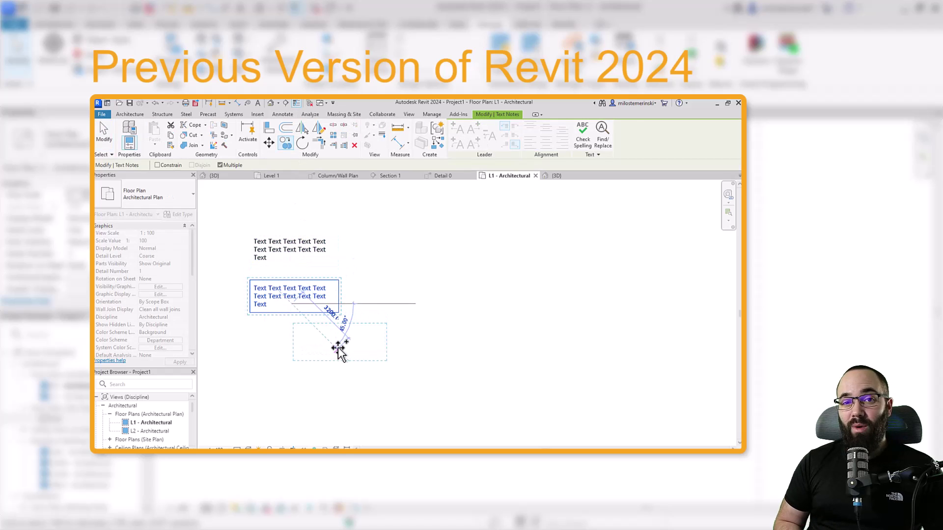
{"action": "key", "text": "Escape"}
{"action": "key", "text": "Escape"}
{"action": "left_click_drag", "start_coordinate": [376, 349], "coordinate": [272, 234]}
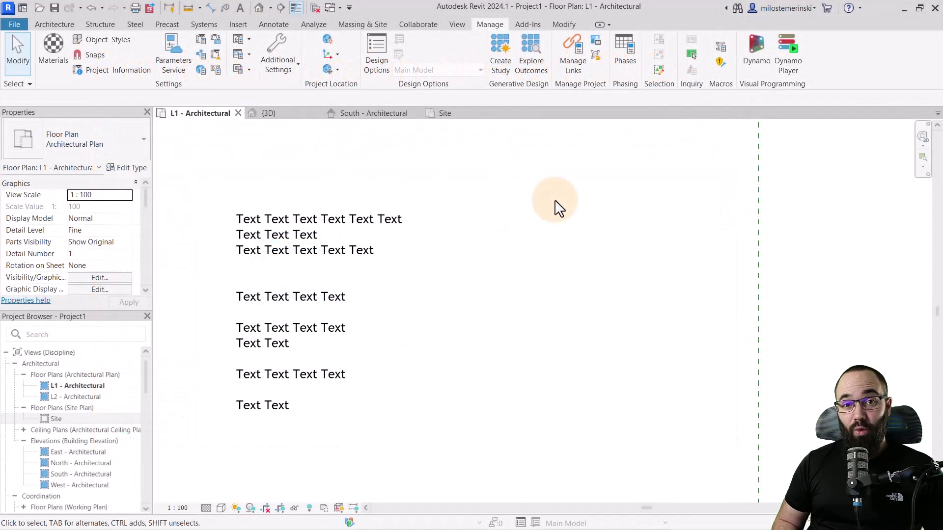
{"action": "left_click", "coordinate": [327, 247]}
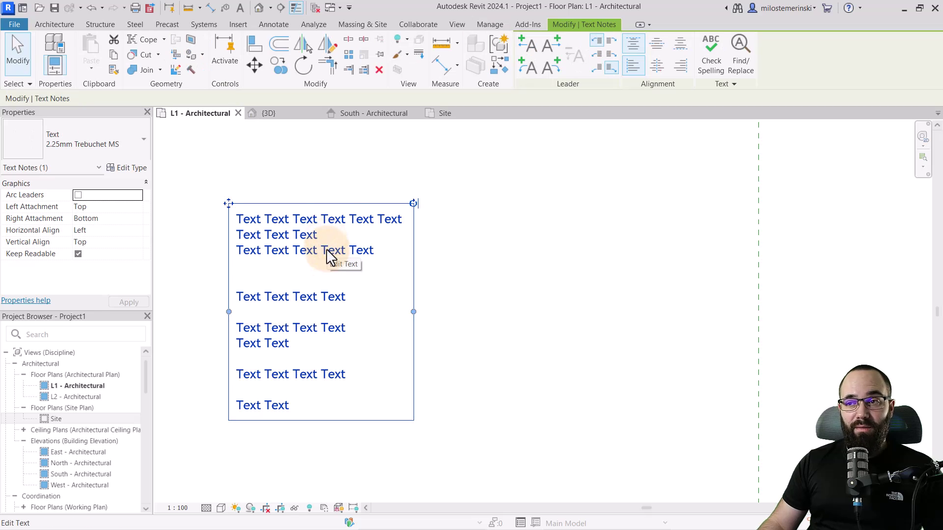
Step: Copy the text note to a spot right of the original
{"action": "left_click", "coordinate": [280, 65]}
{"action": "left_click", "coordinate": [302, 157]}
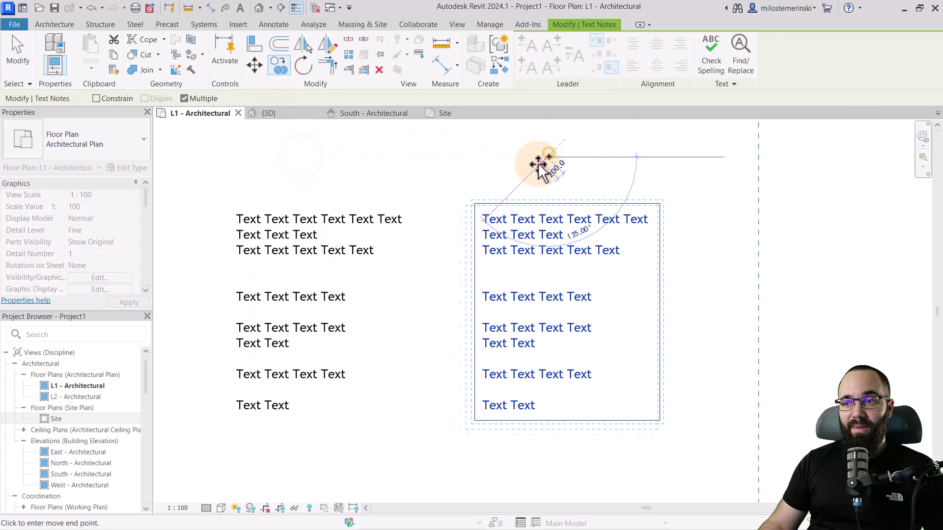
{"action": "left_click", "coordinate": [541, 164]}
{"action": "key", "text": "Escape"}
Step: Select both notes, try Center and Right alignment, settle on Align Left, then deselect
{"action": "left_click_drag", "start_coordinate": [532, 166], "coordinate": [218, 327]}
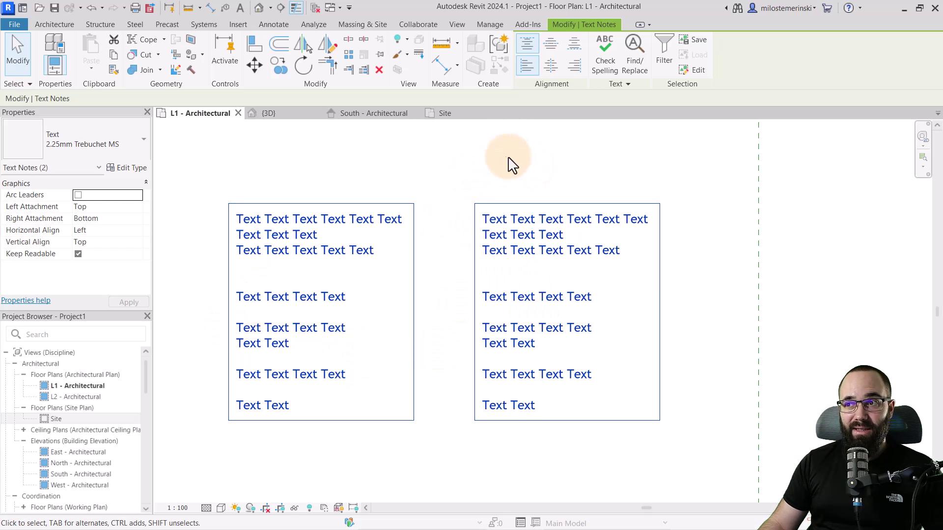
{"action": "left_click", "coordinate": [552, 67]}
{"action": "left_click", "coordinate": [574, 67]}
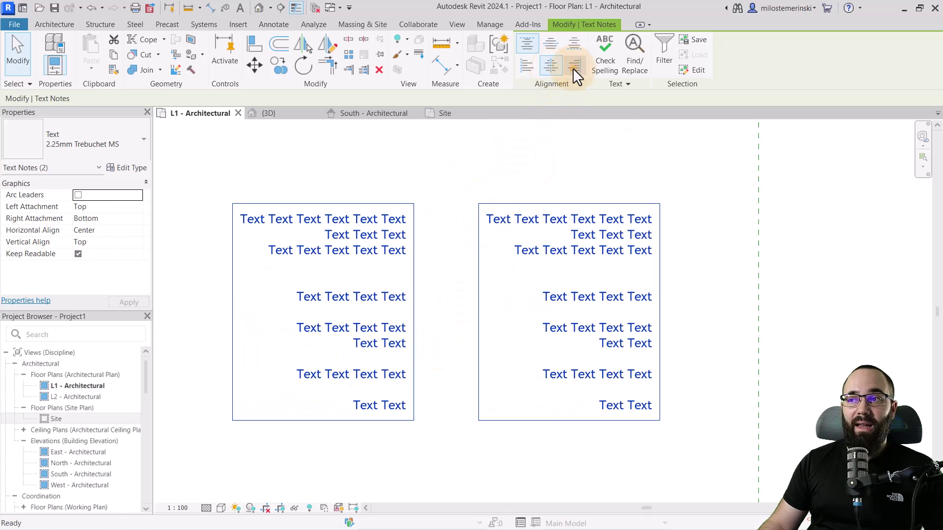
{"action": "left_click", "coordinate": [528, 67]}
{"action": "left_click", "coordinate": [451, 156]}
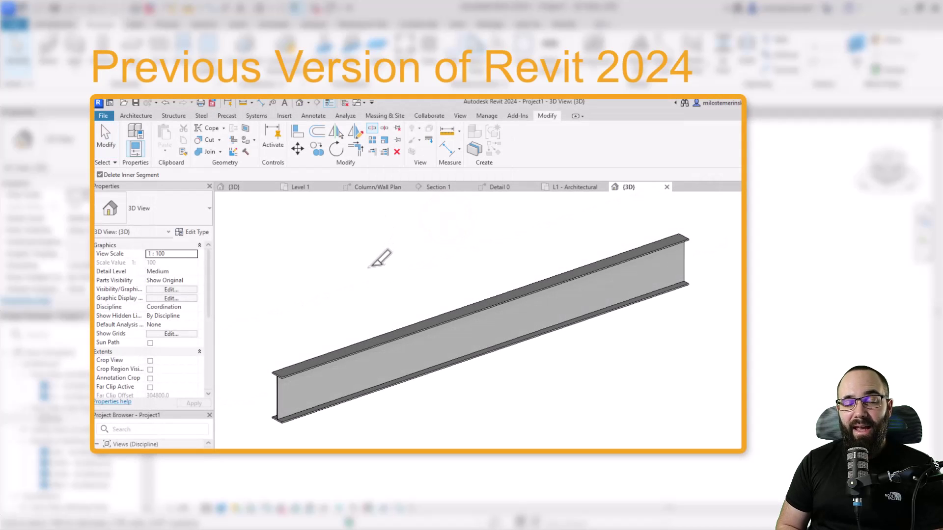
Step: Split the beam near its left end, then choose the split-with-gap option
{"action": "left_click", "coordinate": [353, 349]}
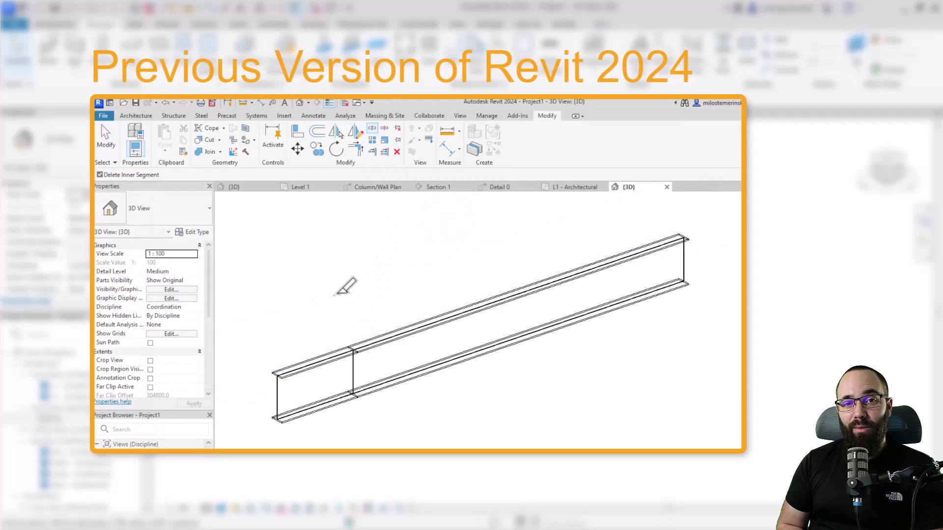
{"action": "left_click", "coordinate": [107, 140]}
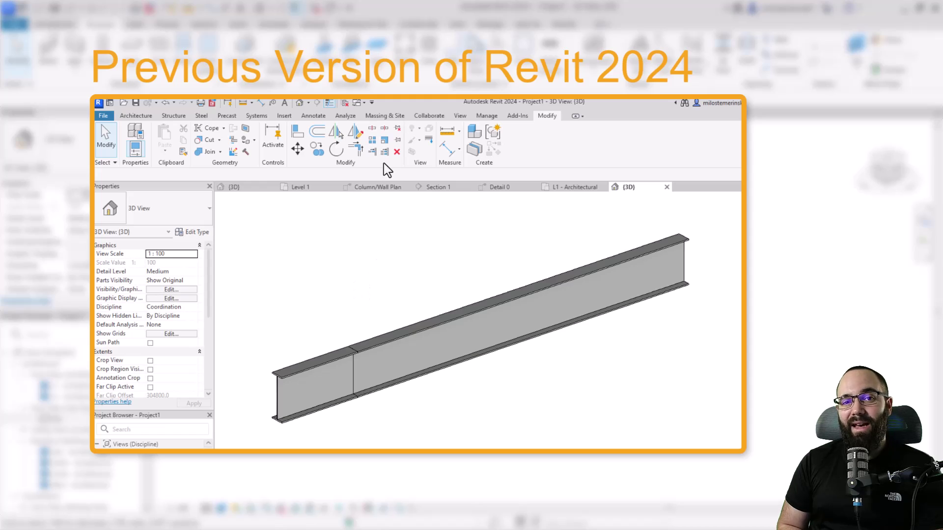
{"action": "left_click", "coordinate": [385, 130]}
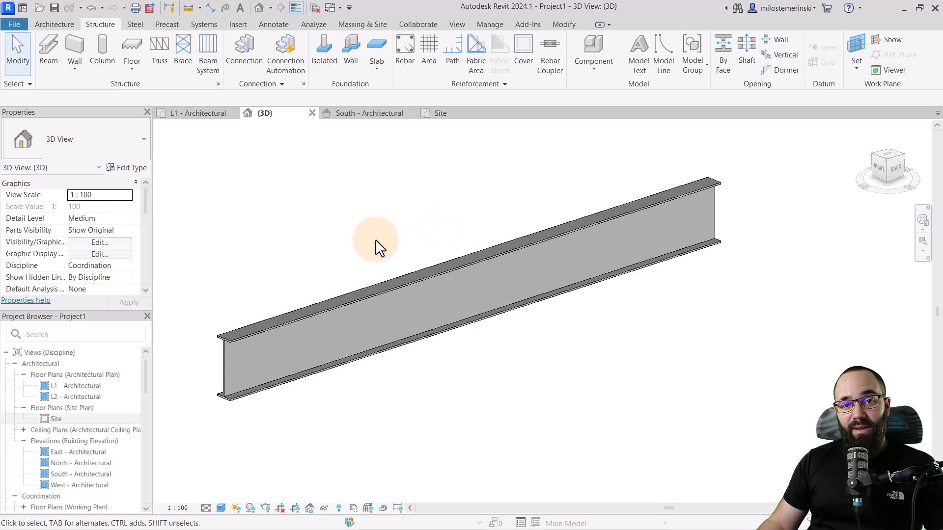
Step: Use Split Element to cut the I-beam near its left end
{"action": "mouse_move", "coordinate": [379, 247]}
{"action": "middle_mouse_down", "text": "shift"}
{"action": "mouse_move", "coordinate": [374, 256]}
{"action": "mouse_move", "coordinate": [354, 234]}
{"action": "middle_mouse_up", "text": "shift"}
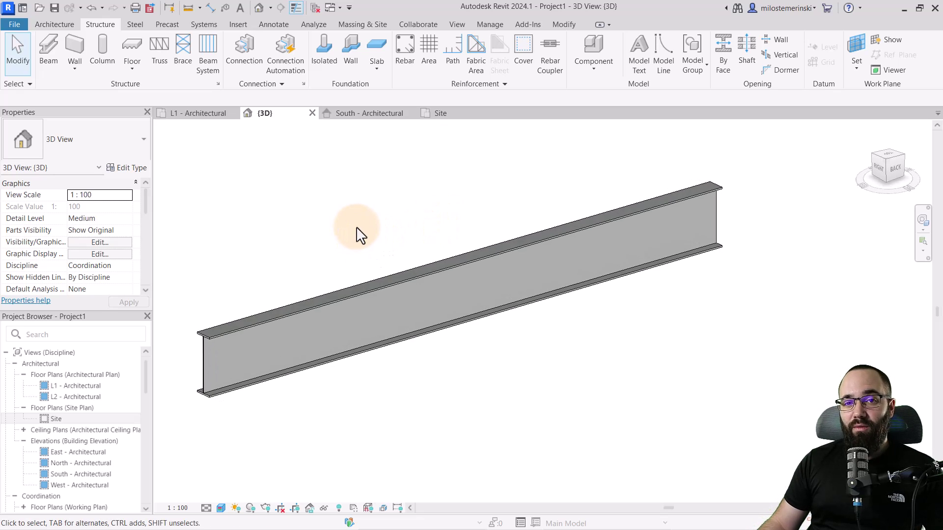
{"action": "left_click", "coordinate": [558, 25]}
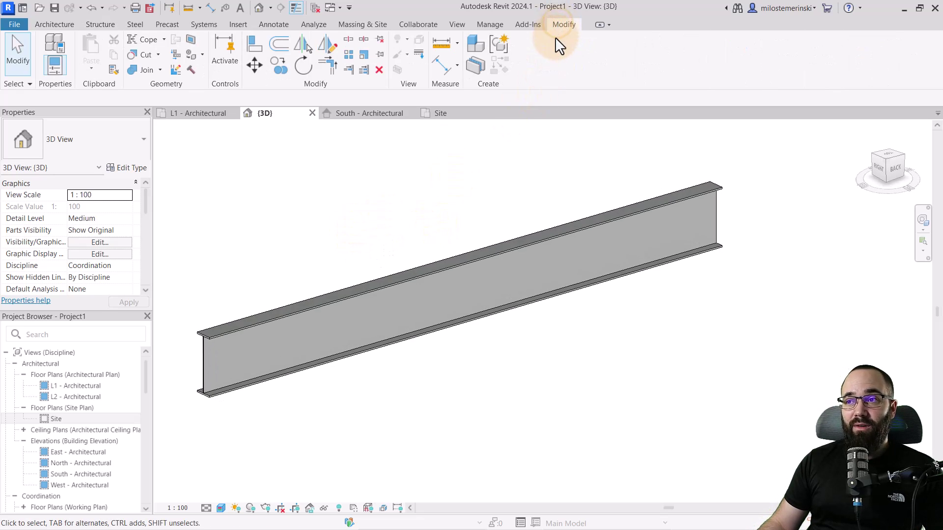
{"action": "left_click", "coordinate": [349, 41]}
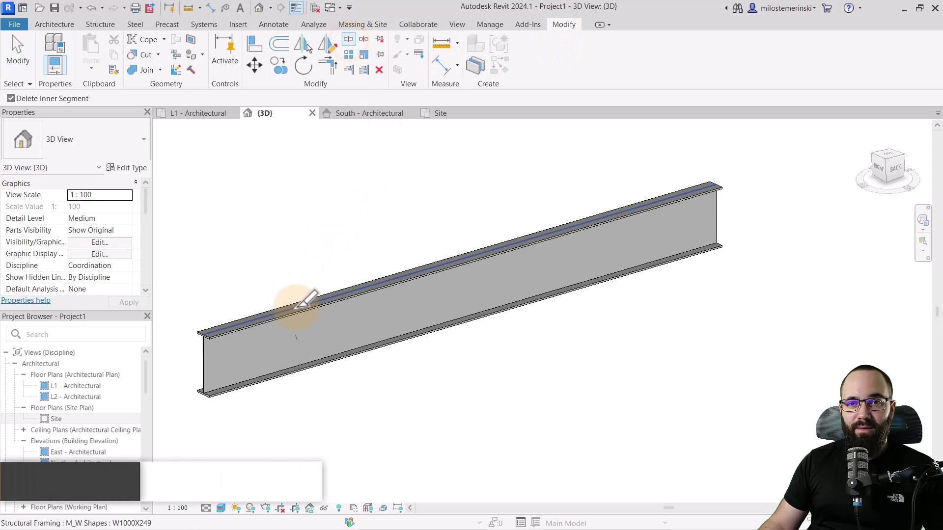
{"action": "left_click", "coordinate": [352, 290]}
{"action": "key", "text": "Escape"}
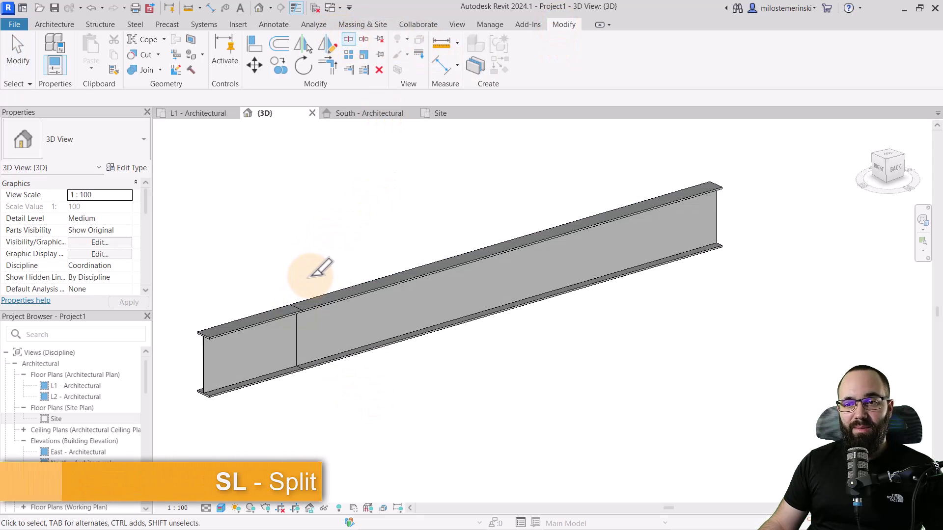
Step: Cut the beam again with Split with Gap at a 100 mm joint gap, then inspect the middle piece
{"action": "left_click", "coordinate": [365, 43]}
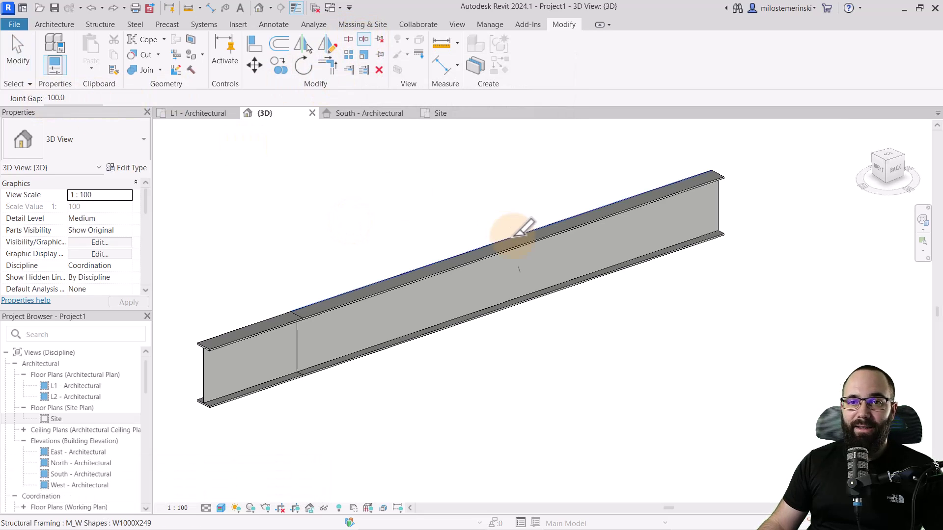
{"action": "left_click", "coordinate": [516, 239]}
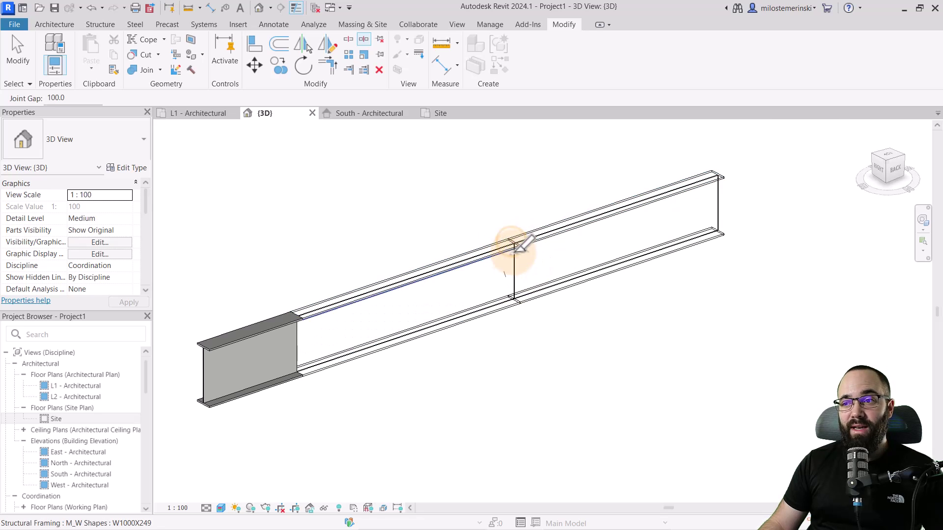
{"action": "key", "text": "Escape"}
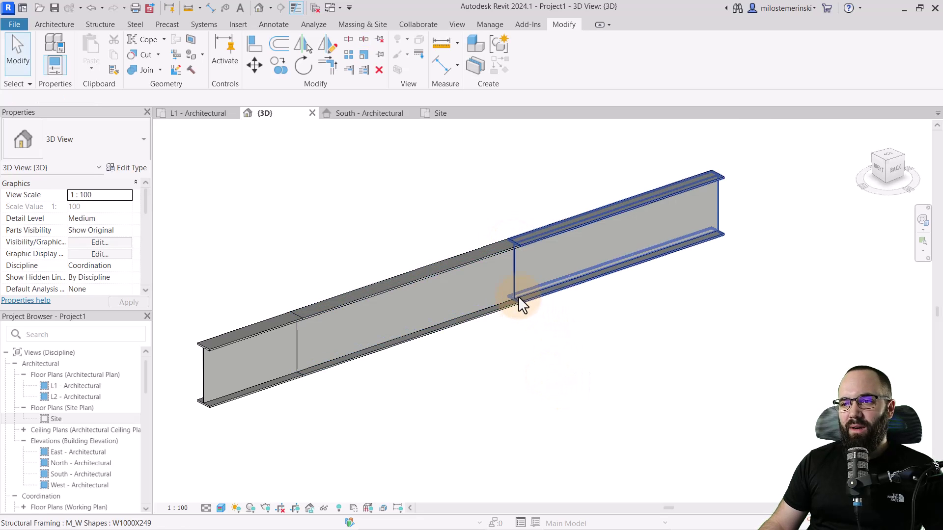
{"action": "mouse_move", "coordinate": [518, 294]}
{"action": "middle_mouse_down", "text": "shift"}
{"action": "mouse_move", "coordinate": [548, 331]}
{"action": "mouse_move", "coordinate": [512, 285]}
{"action": "middle_mouse_up", "text": "shift"}
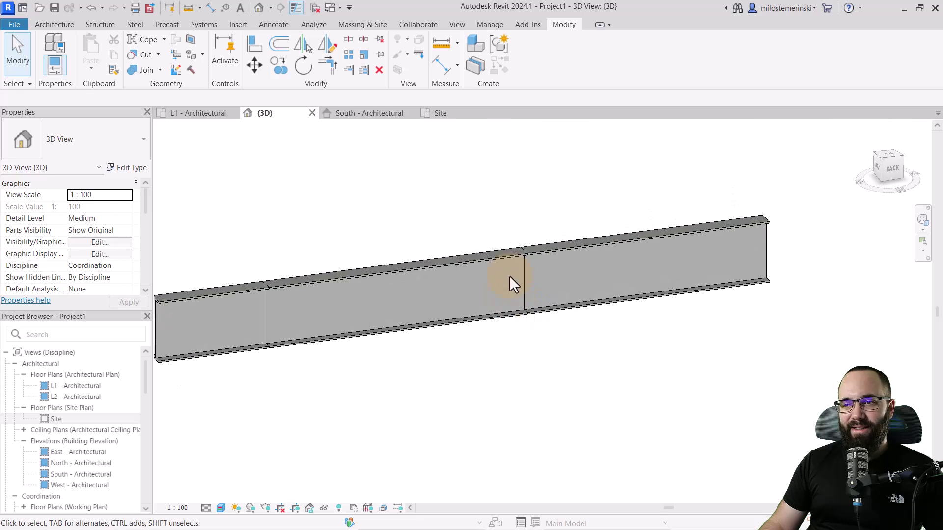
{"action": "left_click", "coordinate": [524, 254]}
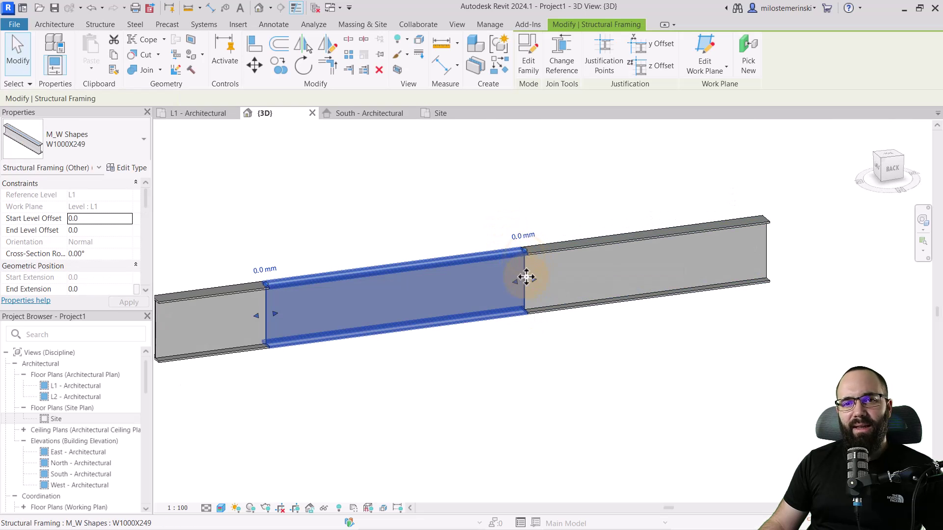
{"action": "mouse_move", "coordinate": [532, 283]}
{"action": "middle_mouse_down", "text": "shift"}
{"action": "mouse_move", "coordinate": [576, 296]}
{"action": "mouse_move", "coordinate": [562, 320]}
{"action": "mouse_move", "coordinate": [535, 327]}
{"action": "middle_mouse_up", "text": "shift"}
{"action": "left_click", "coordinate": [536, 319]}
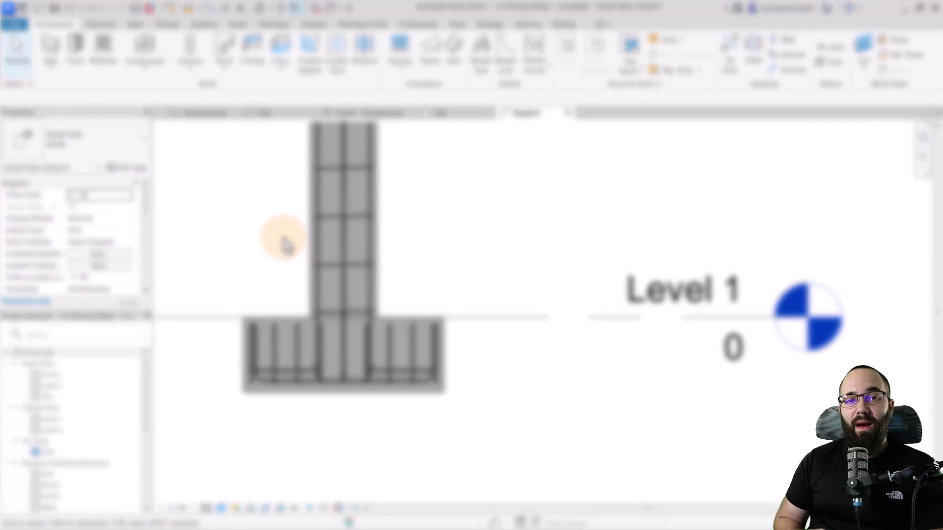
{"action": "scroll", "coordinate": [382, 317], "scroll_direction": "up", "scroll_amount": 2}
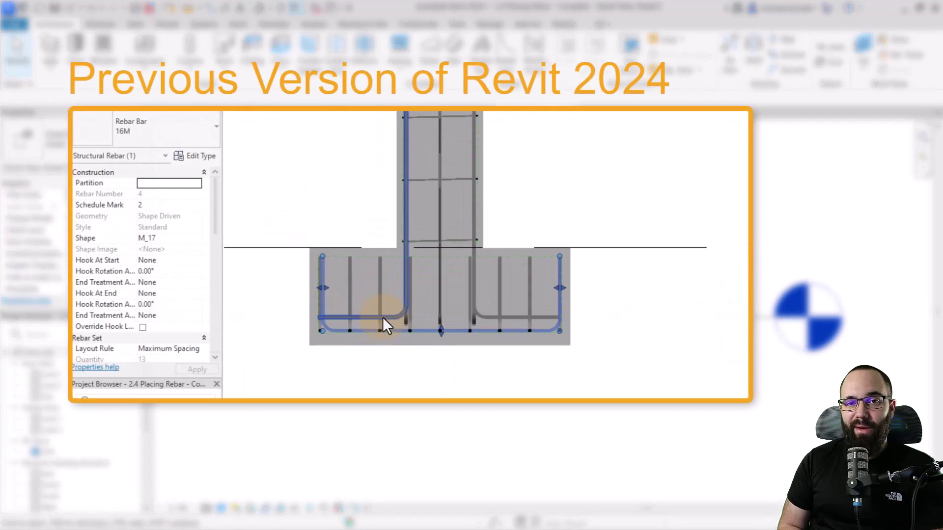
{"action": "scroll", "coordinate": [381, 316], "scroll_direction": "up", "scroll_amount": 2}
{"action": "scroll", "coordinate": [374, 315], "scroll_direction": "up", "scroll_amount": 2}
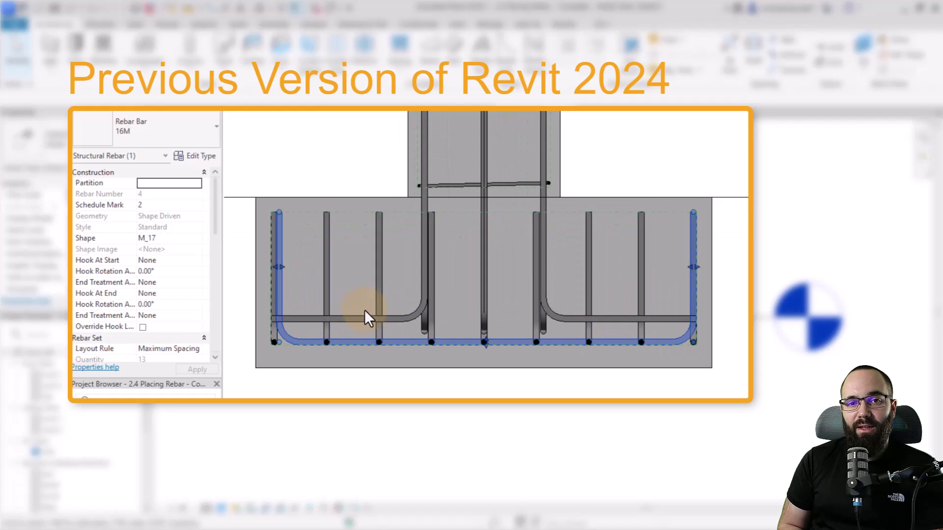
{"action": "left_click_drag", "start_coordinate": [278, 267], "coordinate": [286, 267]}
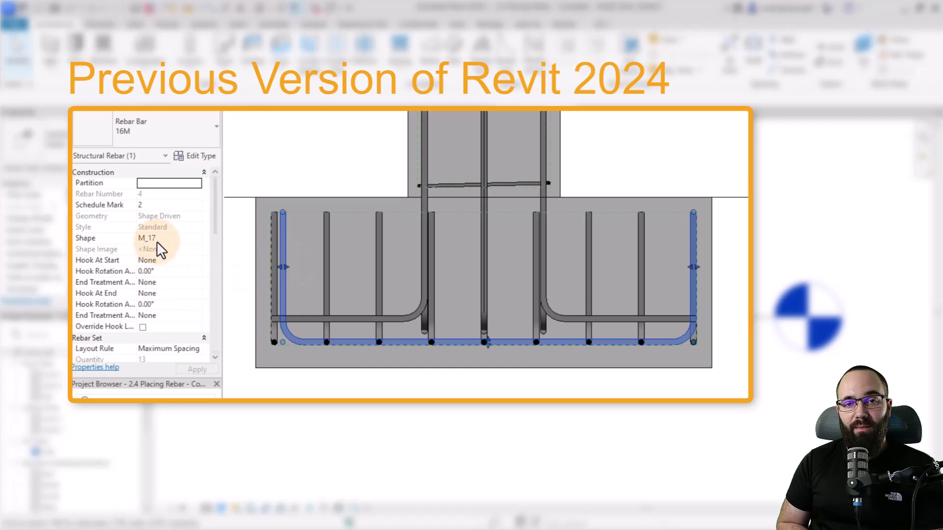
{"action": "scroll", "coordinate": [157, 241], "scroll_direction": "down", "scroll_amount": 4}
{"action": "scroll", "coordinate": [157, 242], "scroll_direction": "down", "scroll_amount": 5}
{"action": "scroll", "coordinate": [157, 241], "scroll_direction": "down", "scroll_amount": 1}
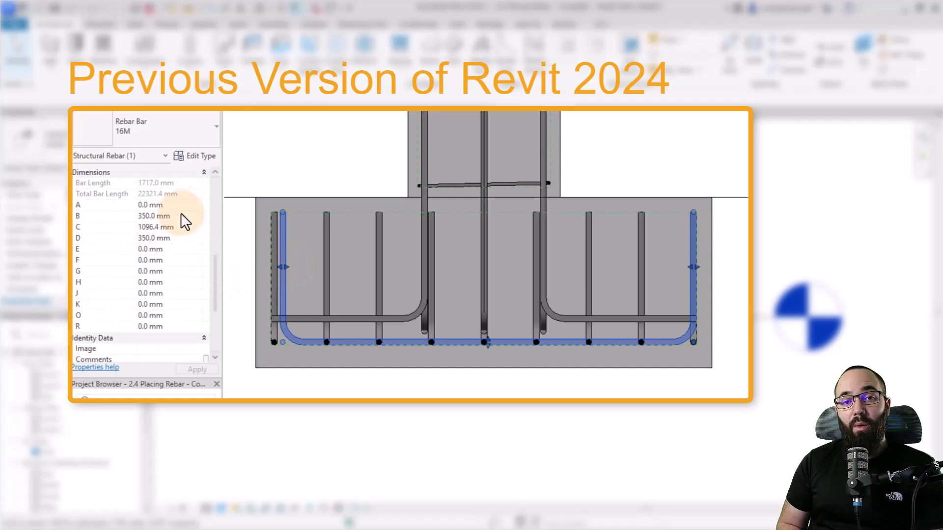
{"action": "left_click", "coordinate": [182, 229]}
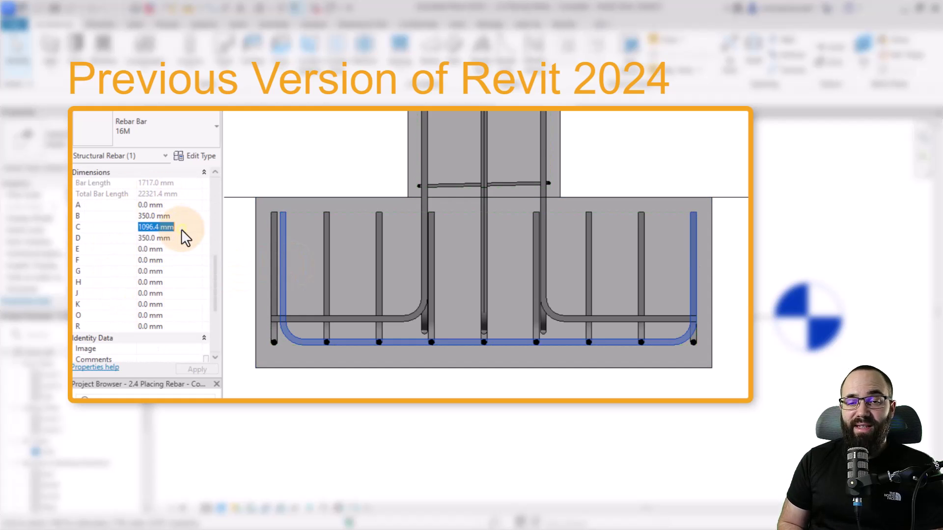
{"action": "type", "text": "1 : 50"}
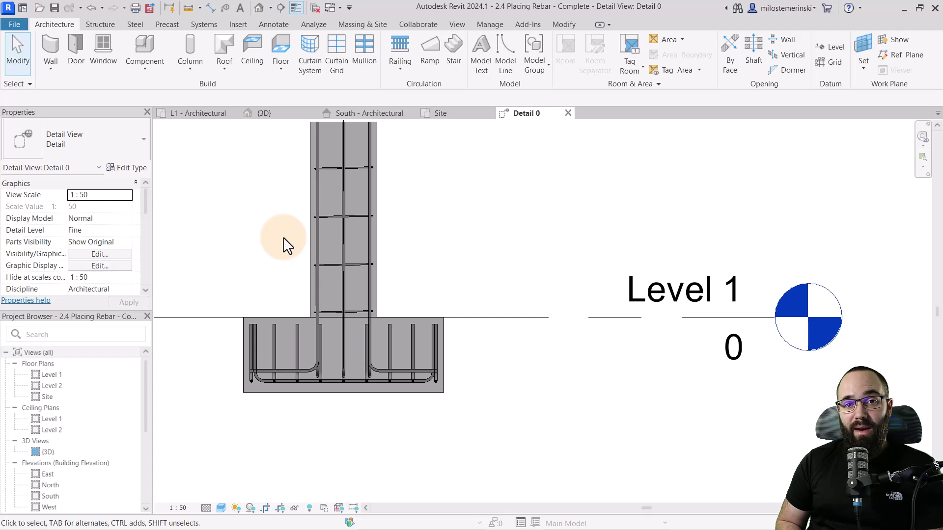
Step: Set the bottom U-bar's C segment to 1000 mm and drag its right leg to the footing edge
{"action": "mouse_move", "coordinate": [280, 269]}
{"action": "middle_mouse_down"}
{"action": "mouse_move", "coordinate": [287, 263]}
{"action": "mouse_move", "coordinate": [296, 282]}
{"action": "middle_mouse_up"}
{"action": "left_click", "coordinate": [265, 348]}
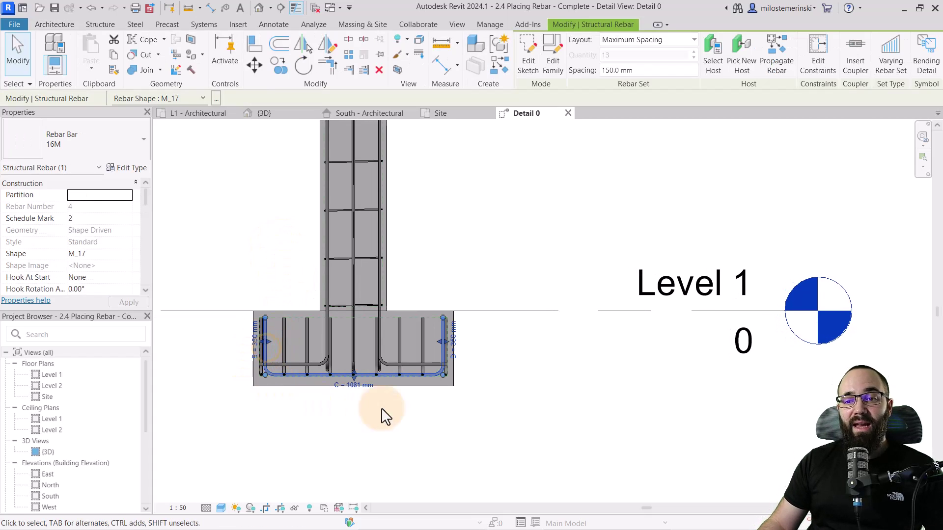
{"action": "scroll", "coordinate": [353, 378], "scroll_direction": "up", "scroll_amount": 2}
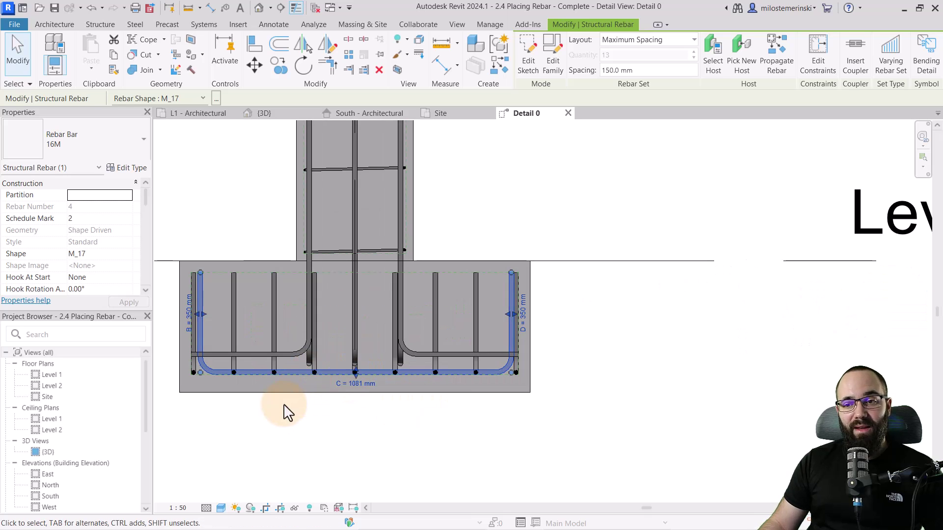
{"action": "middle_click_drag", "start_coordinate": [287, 413], "coordinate": [303, 412]}
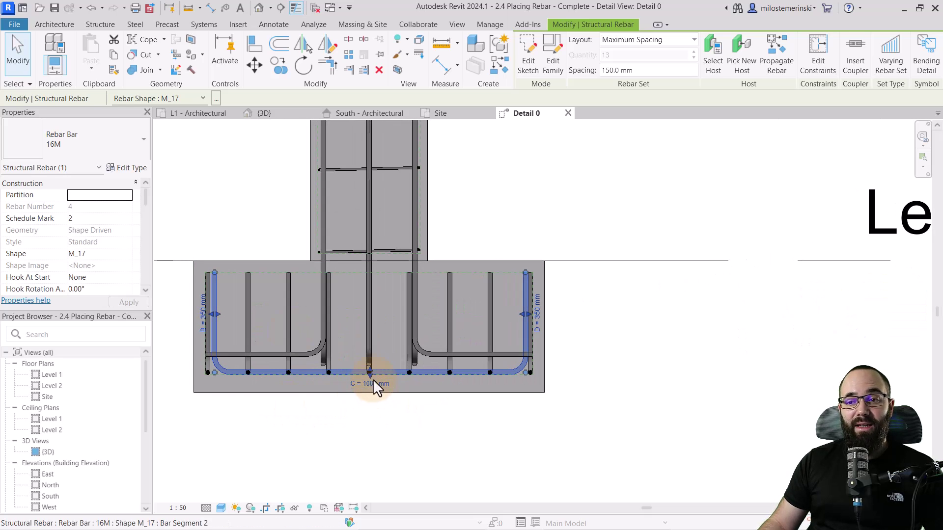
{"action": "scroll", "coordinate": [94, 251], "scroll_direction": "down", "scroll_amount": 3}
{"action": "scroll", "coordinate": [92, 254], "scroll_direction": "down", "scroll_amount": 5}
{"action": "scroll", "coordinate": [88, 256], "scroll_direction": "down", "scroll_amount": 1}
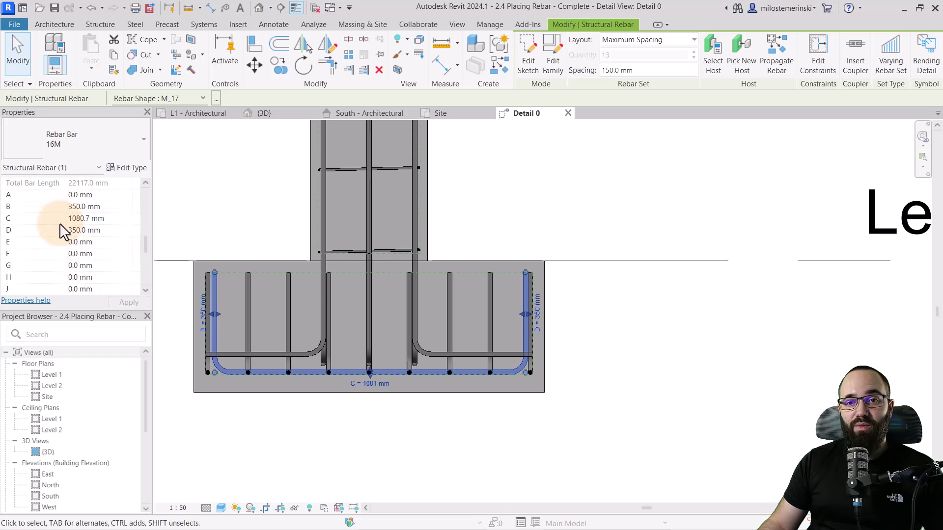
{"action": "left_click", "coordinate": [368, 383]}
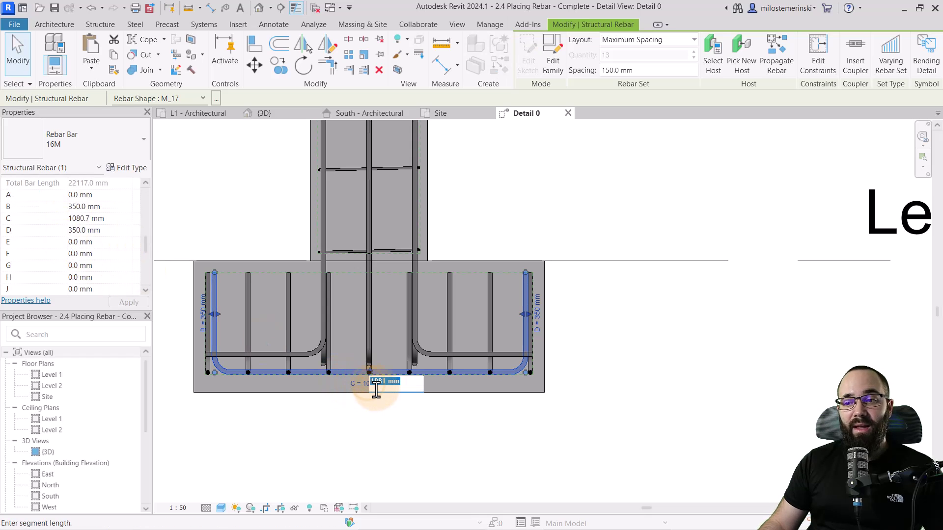
{"action": "type", "text": "00"}
{"action": "key", "text": "Return"}
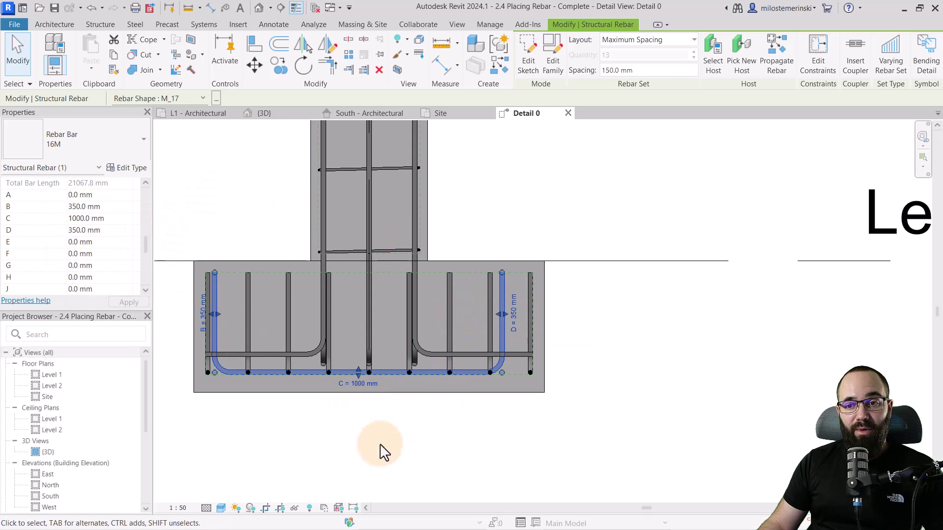
{"action": "left_click_drag", "start_coordinate": [502, 317], "coordinate": [530, 313]}
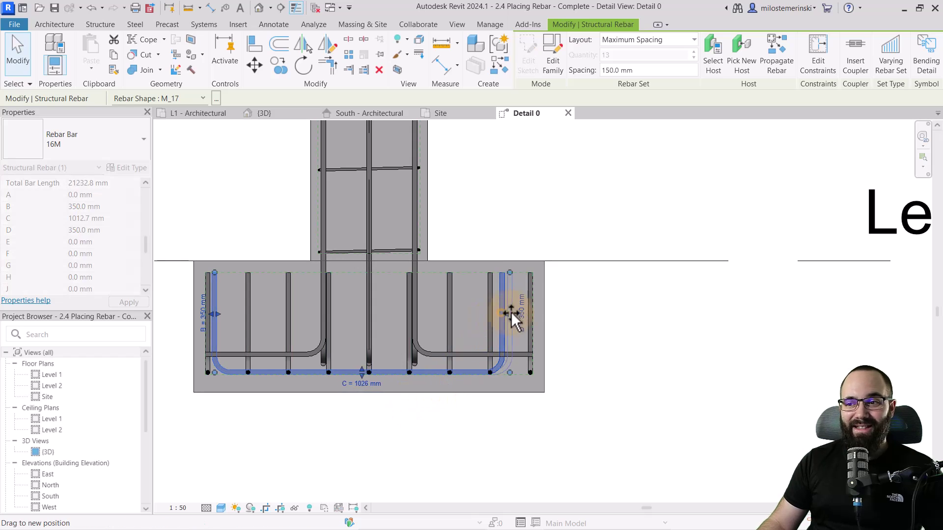
{"action": "left_click", "coordinate": [616, 339]}
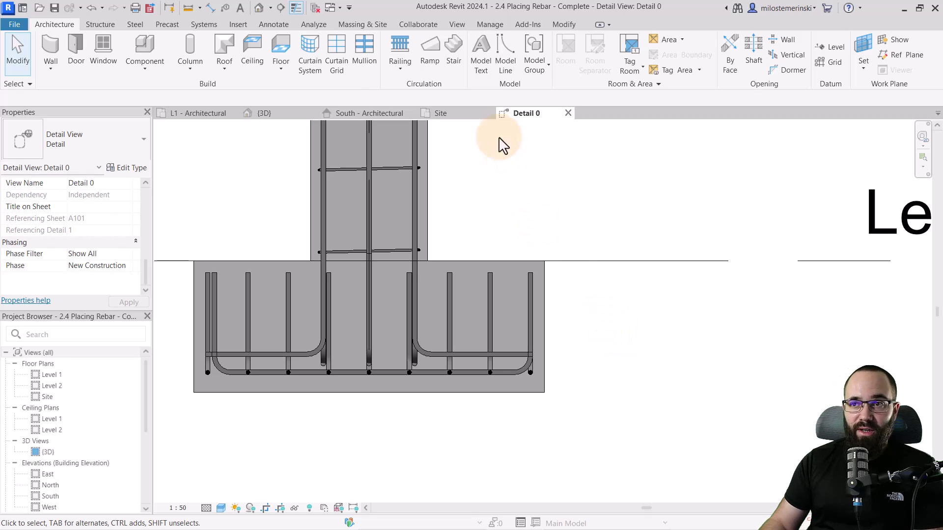
Step: From Annotate, dimension the footing rebar set with Multi-Rebar, then pick Aligned Multi-Rebar Annotation
{"action": "left_click", "coordinate": [274, 24]}
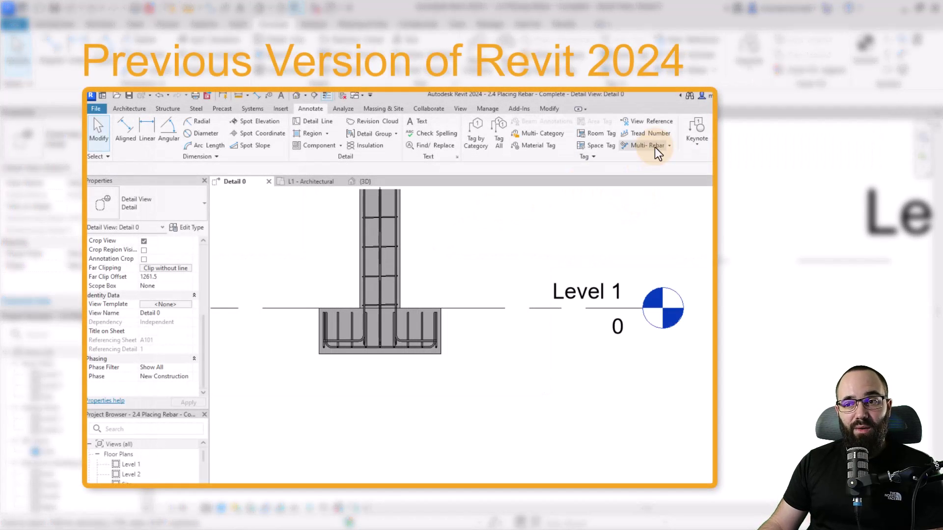
{"action": "left_click", "coordinate": [656, 148]}
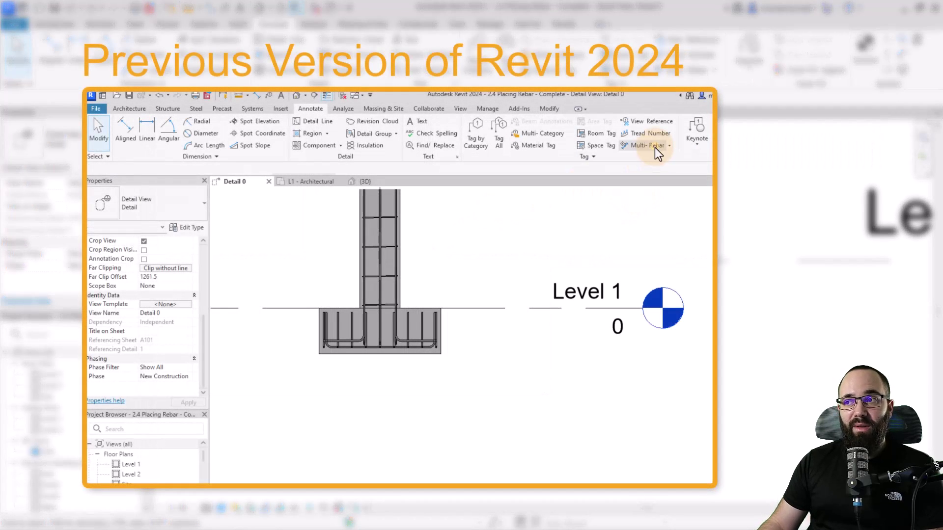
{"action": "left_click", "coordinate": [319, 328]}
{"action": "left_click", "coordinate": [322, 398]}
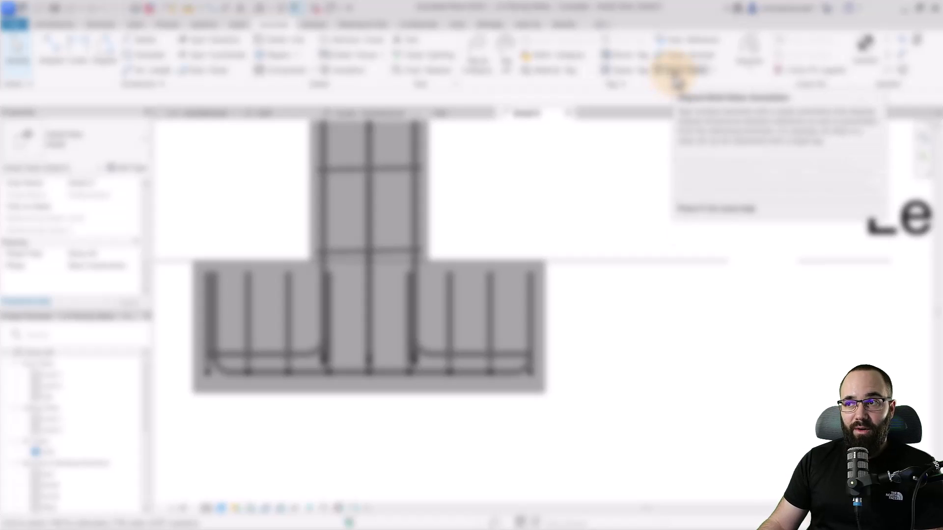
{"action": "left_click", "coordinate": [672, 74]}
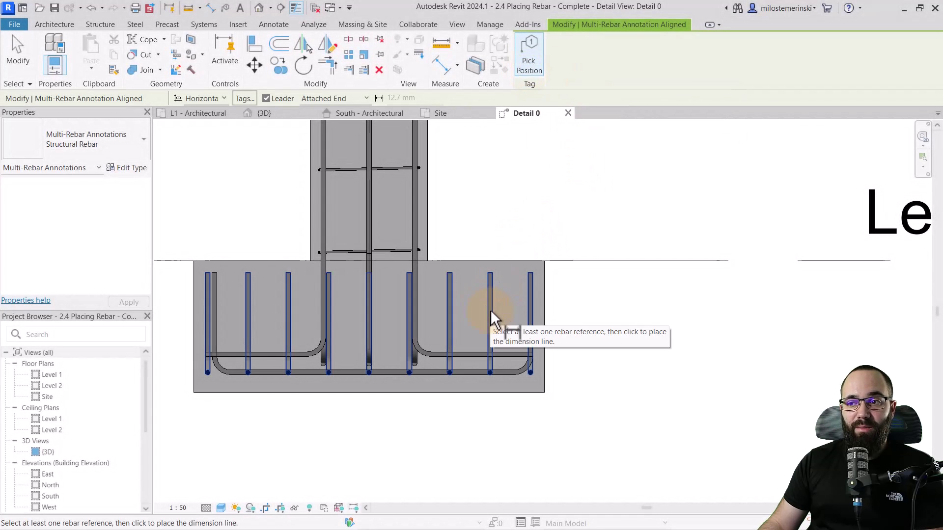
Step: Pick the footing's vertical bars and place the 1104 dimension line below the footing
{"action": "left_click", "coordinate": [491, 317]}
{"action": "scroll", "coordinate": [564, 375], "scroll_direction": "down", "scroll_amount": 2}
{"action": "middle_click_drag", "start_coordinate": [565, 375], "coordinate": [548, 312]}
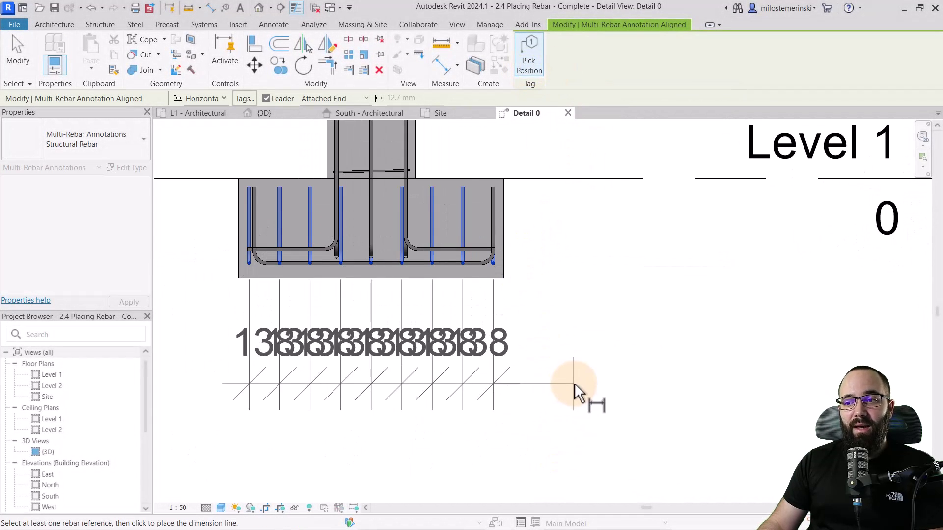
{"action": "left_click", "coordinate": [575, 383]}
Step: Place the leadered '9 -16M - 3' tag below the dimension, then select the new annotation
{"action": "middle_click_drag", "start_coordinate": [498, 463], "coordinate": [480, 435]}
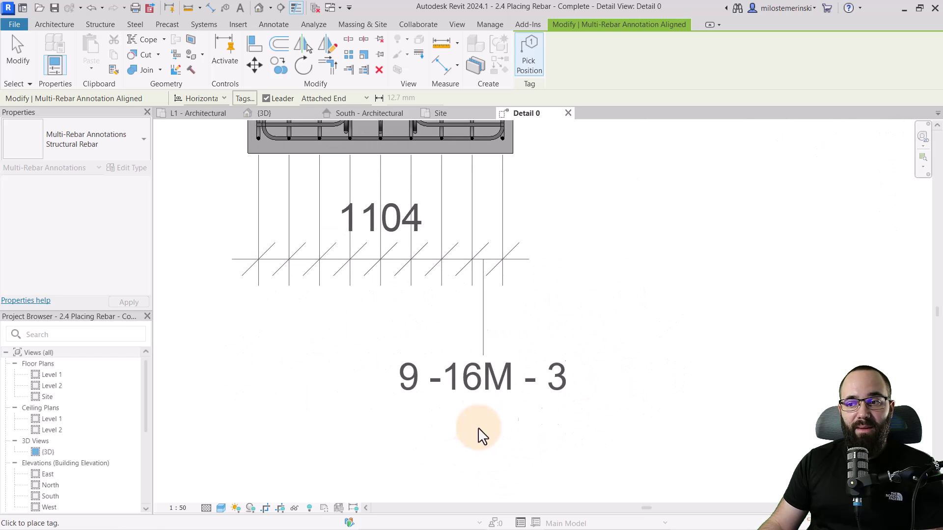
{"action": "left_click", "coordinate": [478, 458]}
{"action": "left_click", "coordinate": [400, 466]}
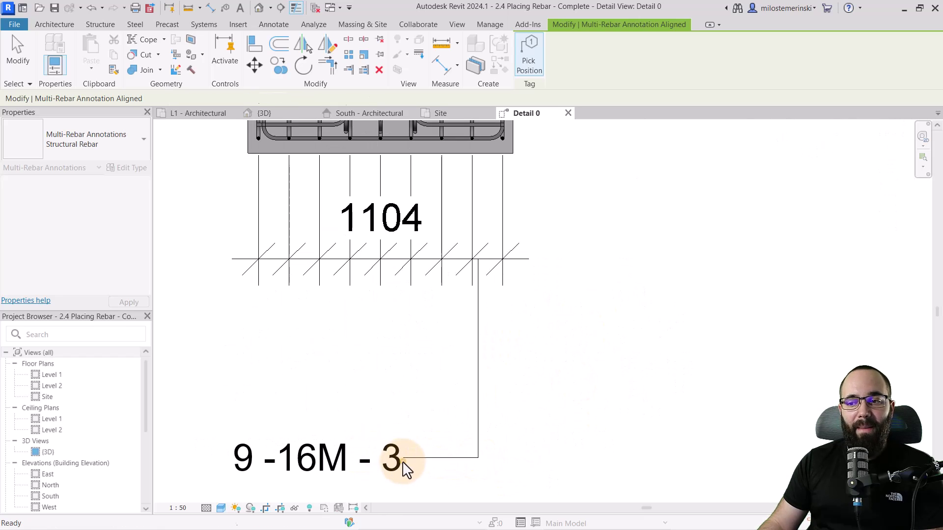
{"action": "left_click", "coordinate": [21, 58]}
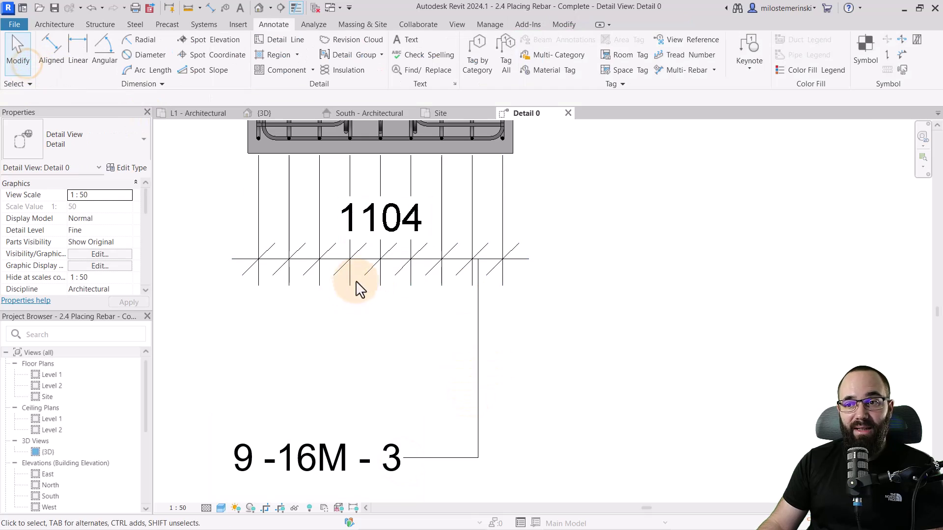
{"action": "left_click", "coordinate": [339, 264]}
{"action": "scroll", "coordinate": [389, 370], "scroll_direction": "down", "scroll_amount": 2}
{"action": "middle_click_drag", "start_coordinate": [389, 370], "coordinate": [393, 401]}
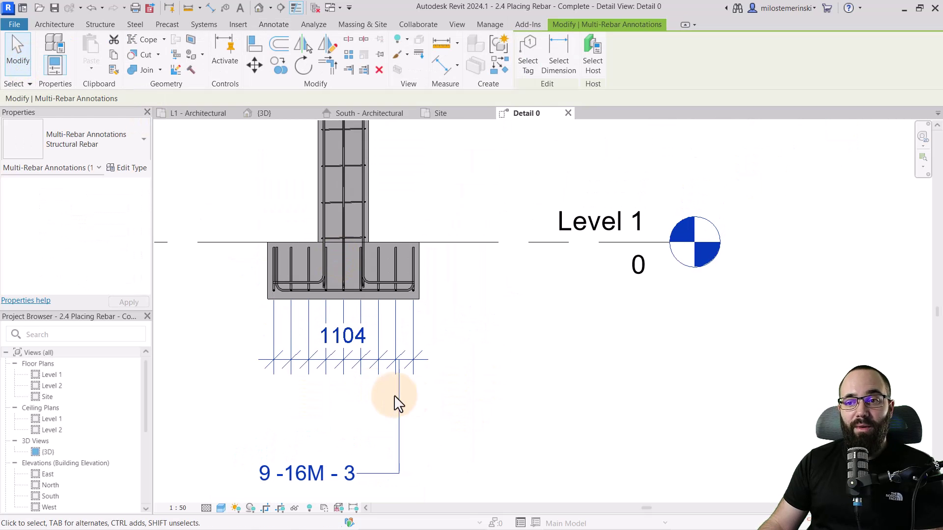